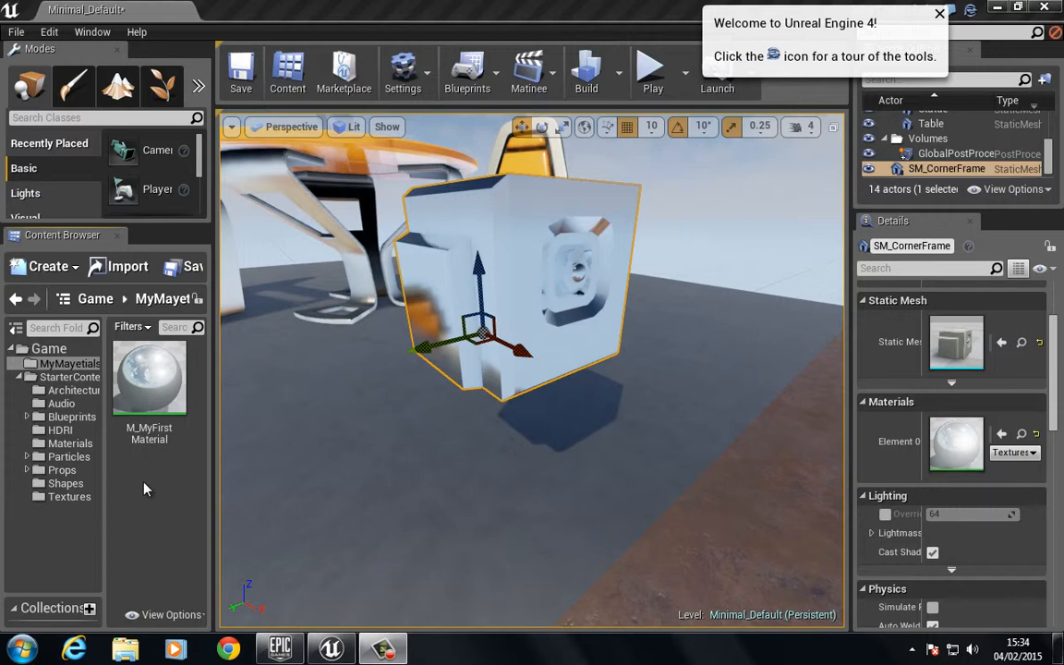
# Step: Open M_MyFirstMaterial in a maximized material editor with its constant nodes in view
pyautogui.moveTo(141, 373)
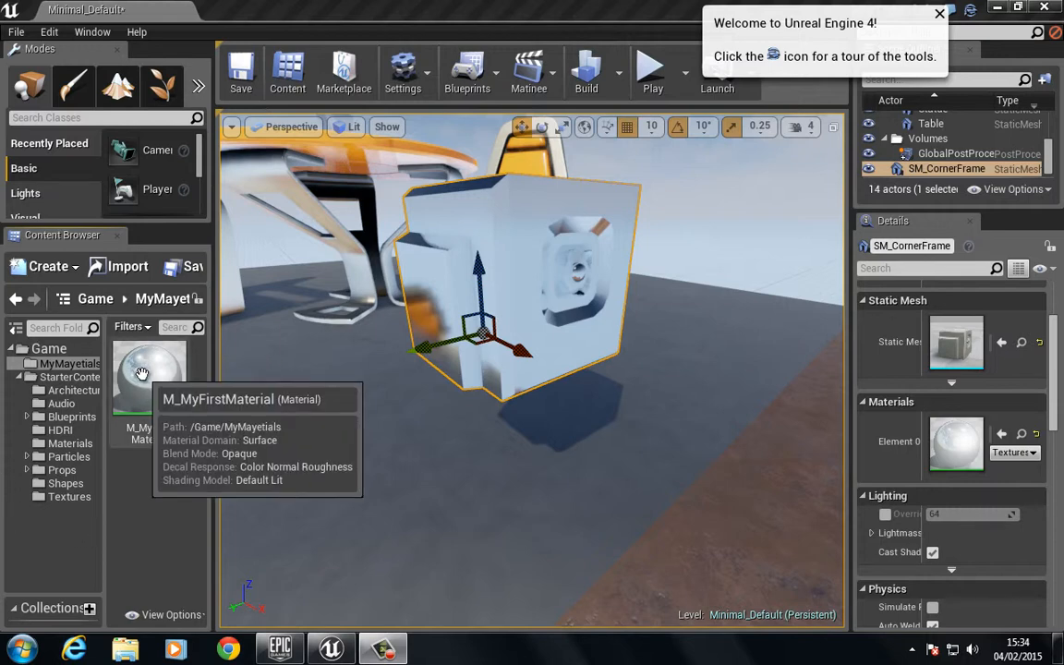
pyautogui.doubleClick(140, 373)
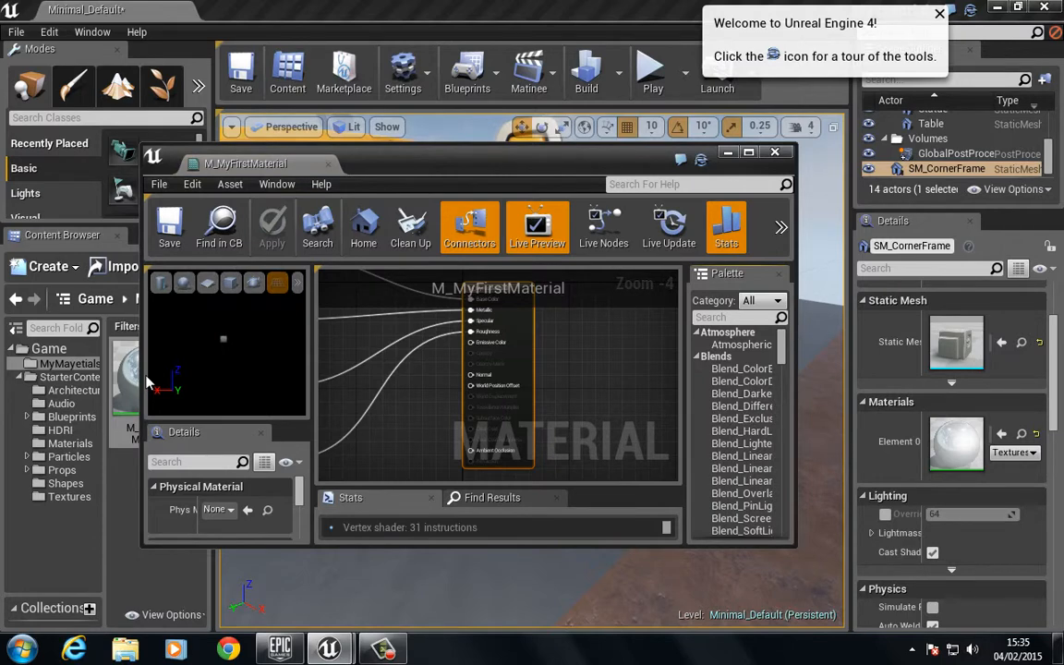
pyautogui.doubleClick(440, 171)
pyautogui.moveTo(373, 269); pyautogui.dragTo(581, 376, button='right')
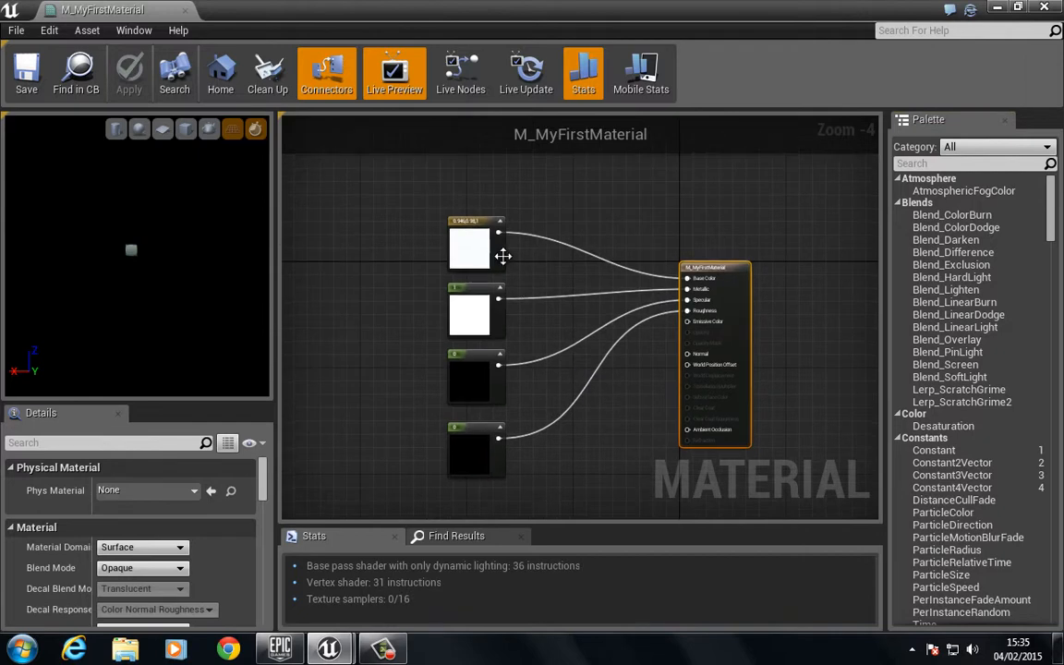
pyautogui.scroll(4, 503, 256)
pyautogui.scroll(-2, 467, 232)
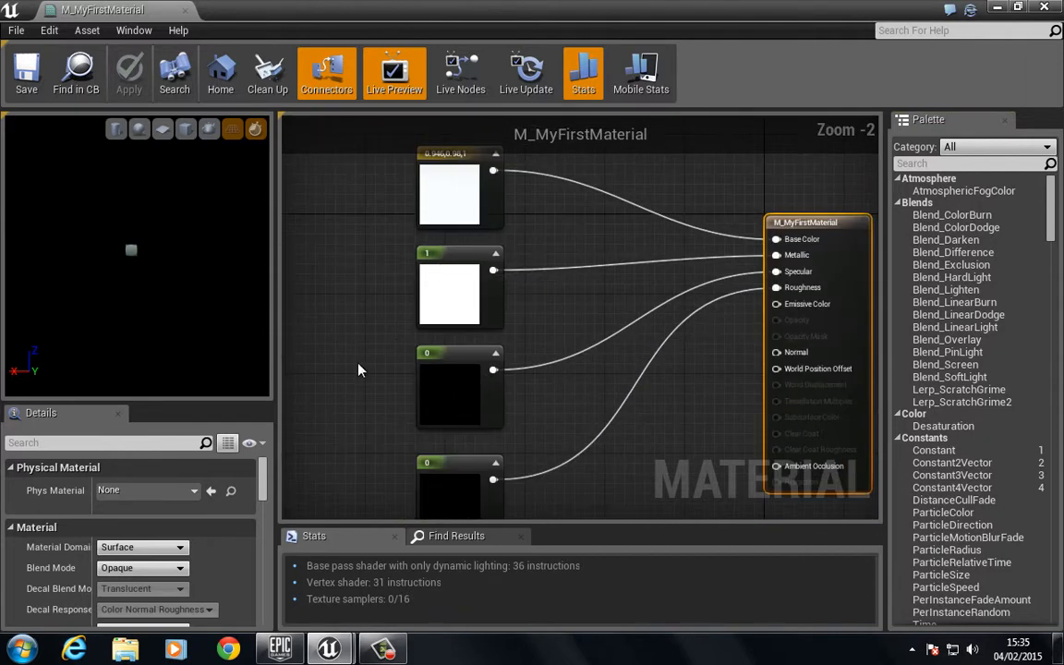
pyautogui.moveTo(360, 369); pyautogui.dragTo(356, 424, button='right')
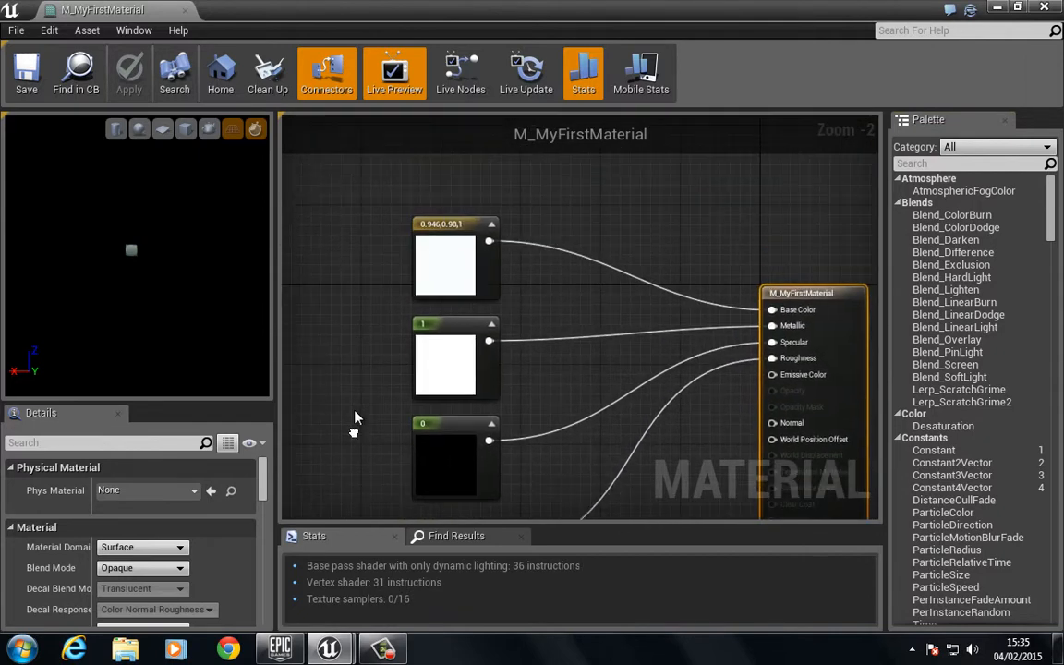
# Step: Convert the Base Color constant into a parameter named Diffuse and move it clear of the node below
pyautogui.click(442, 234)
pyautogui.rightClick(444, 239)
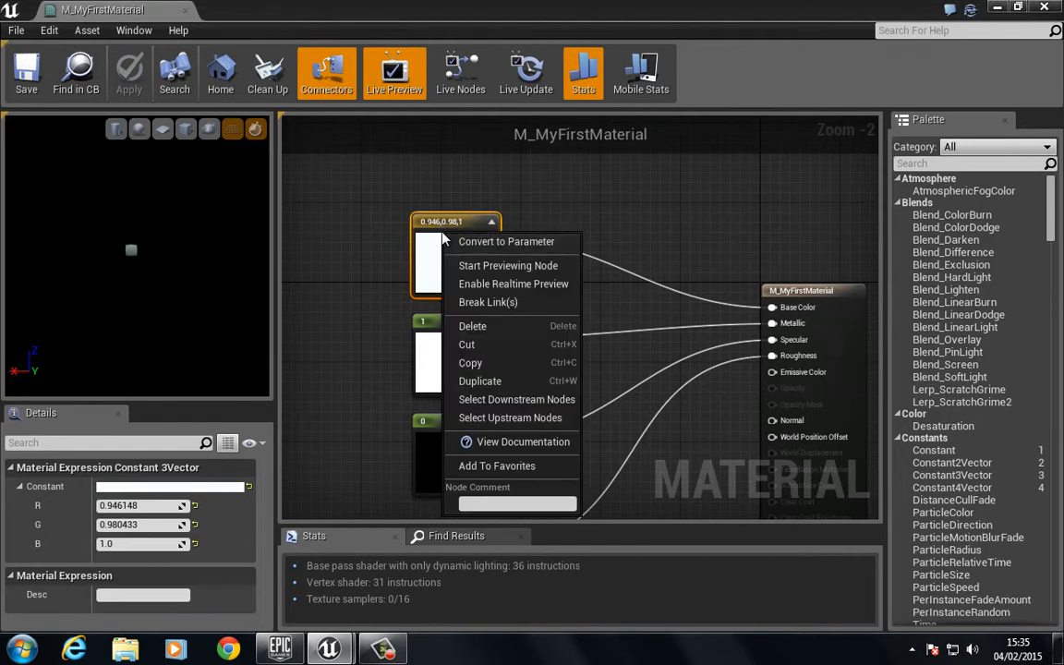
pyautogui.click(474, 243)
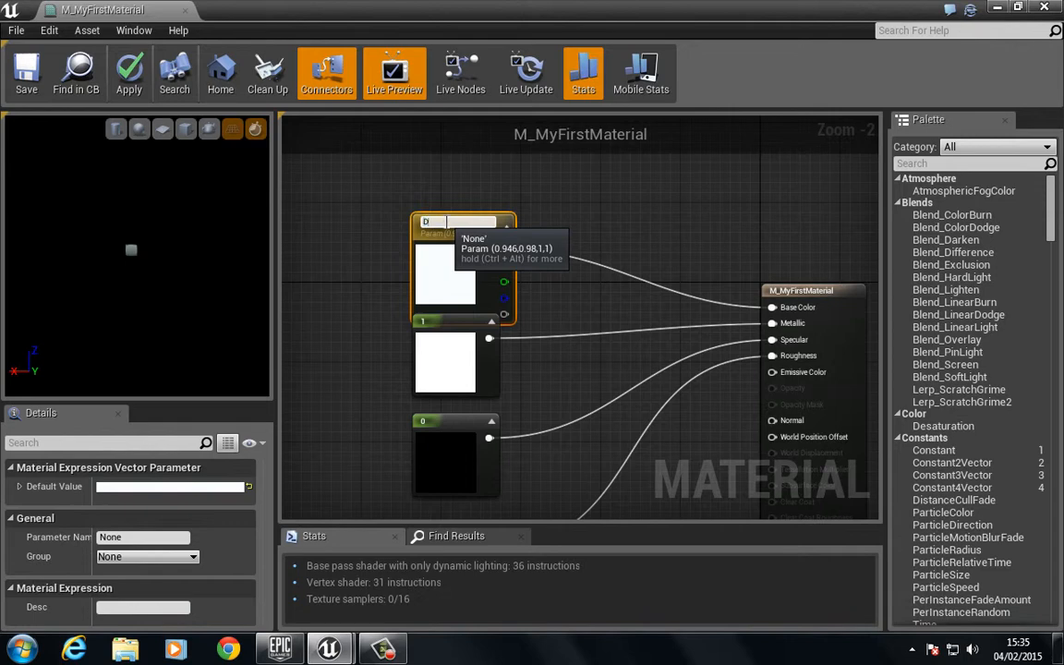
pyautogui.press('Return')
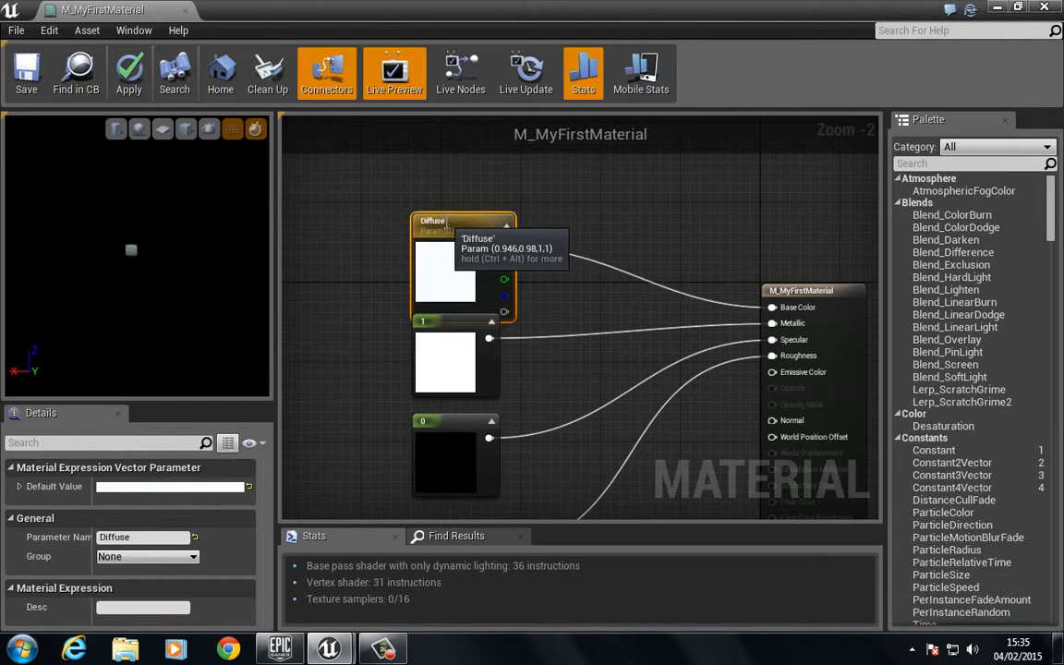
pyautogui.moveTo(439, 274); pyautogui.dragTo(421, 233)
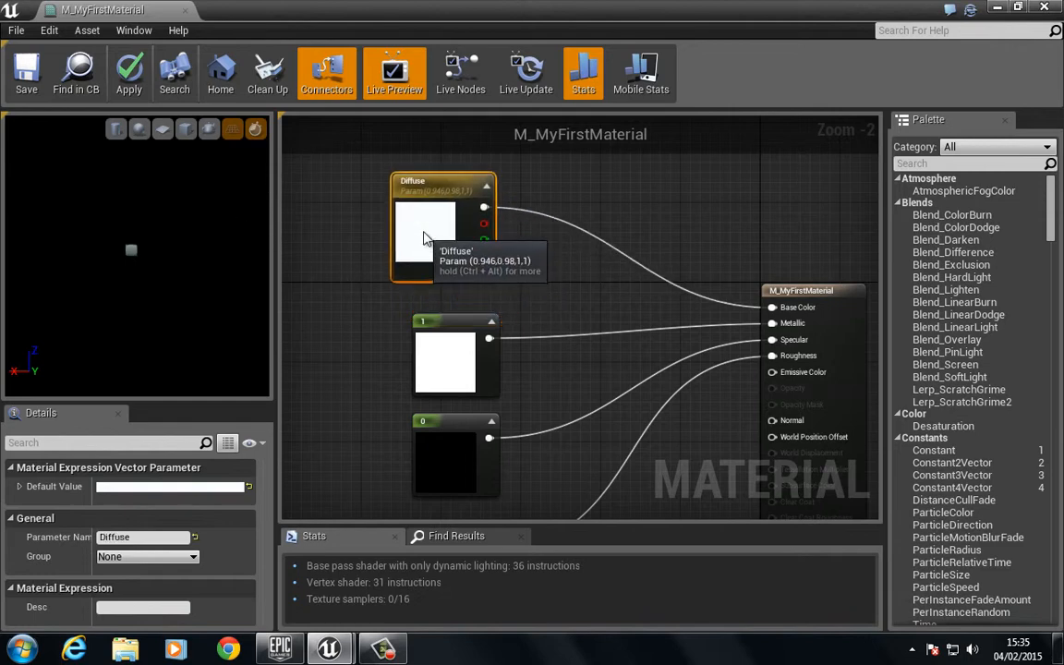
pyautogui.click(342, 248)
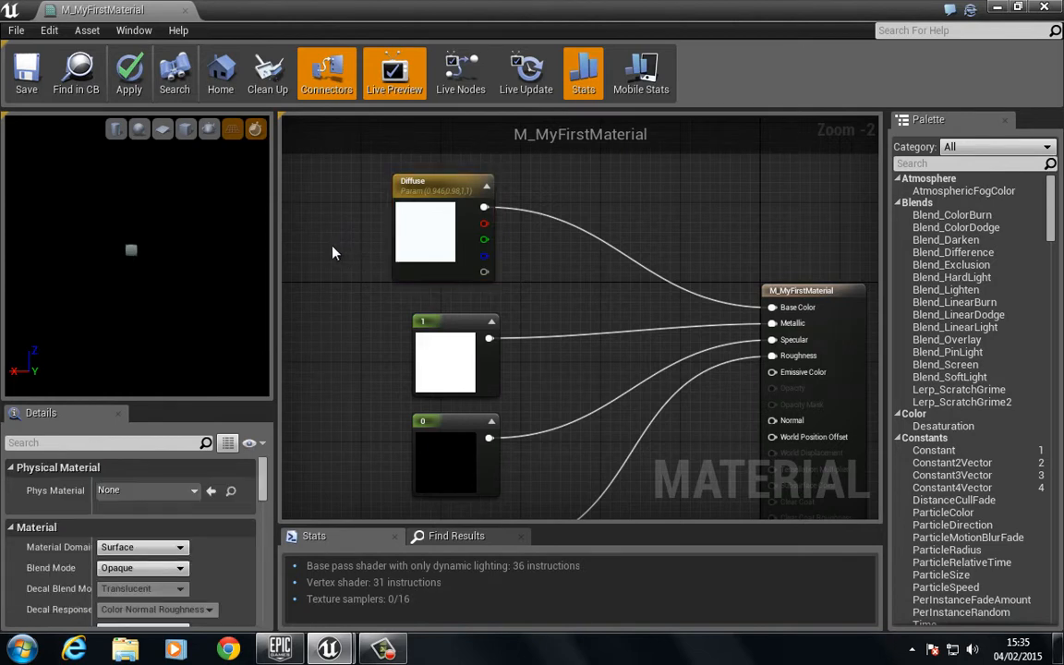
pyautogui.click(418, 231)
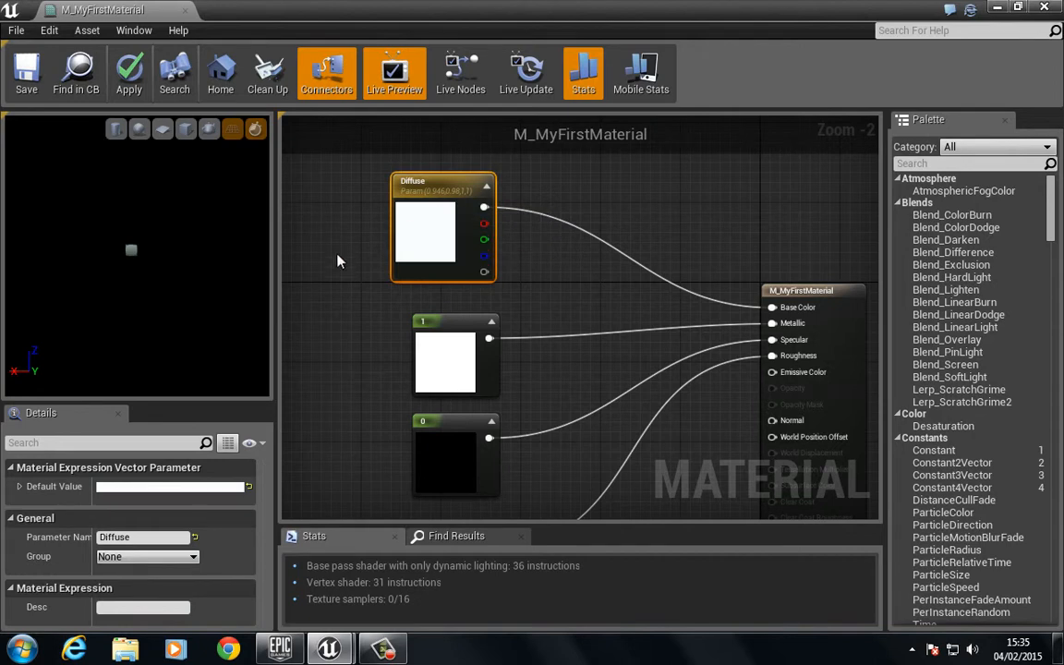
# Step: Search the available material nodes for "param" and close the list without adding a node
pyautogui.rightClick(344, 207)
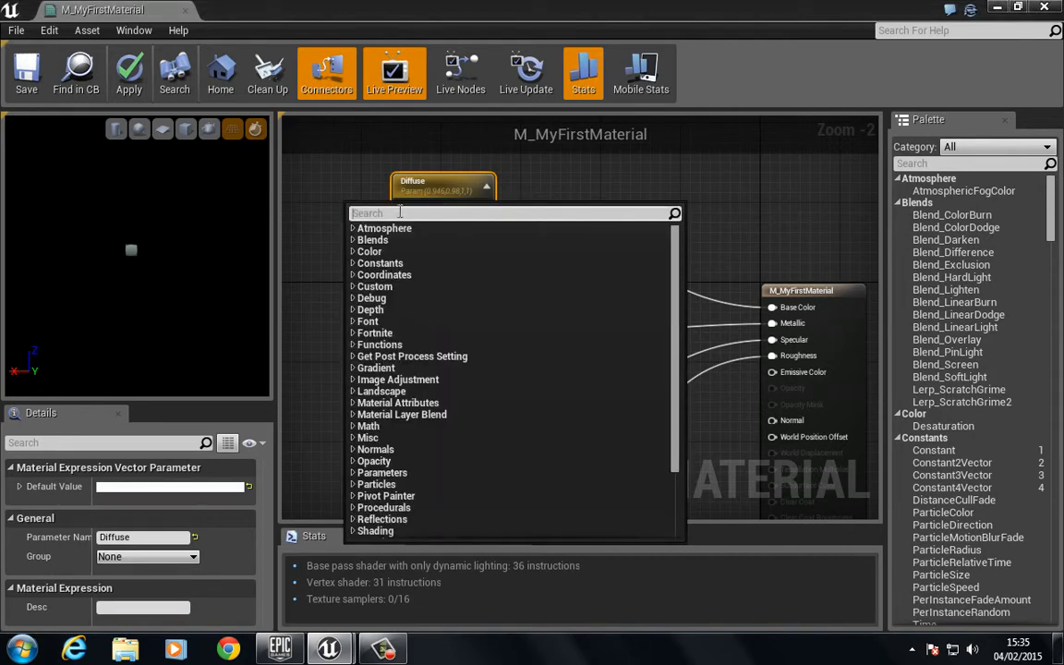
pyautogui.write('param')
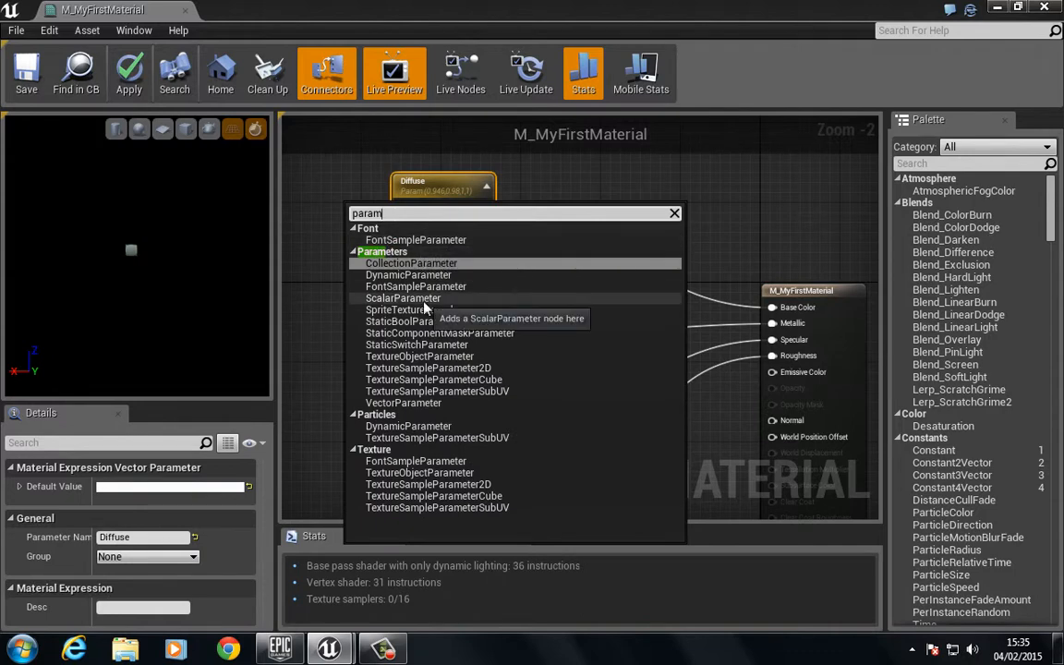
pyautogui.click(344, 197)
# Step: Convert the constant feeding Metallic into a parameter named Matalic
pyautogui.click(427, 339)
pyautogui.rightClick(427, 341)
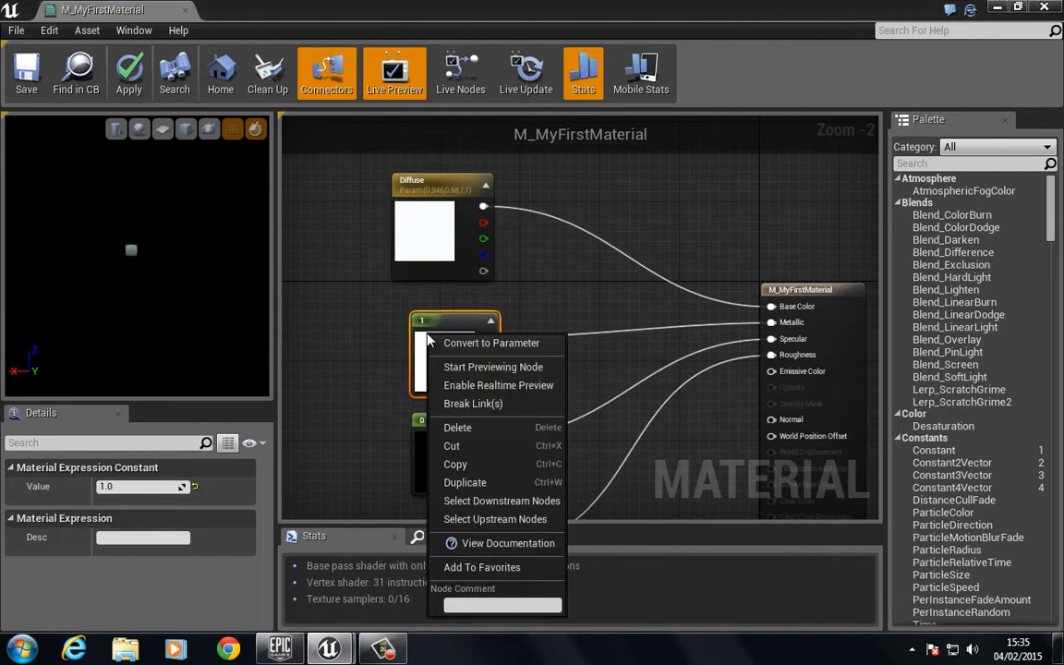
pyautogui.click(435, 343)
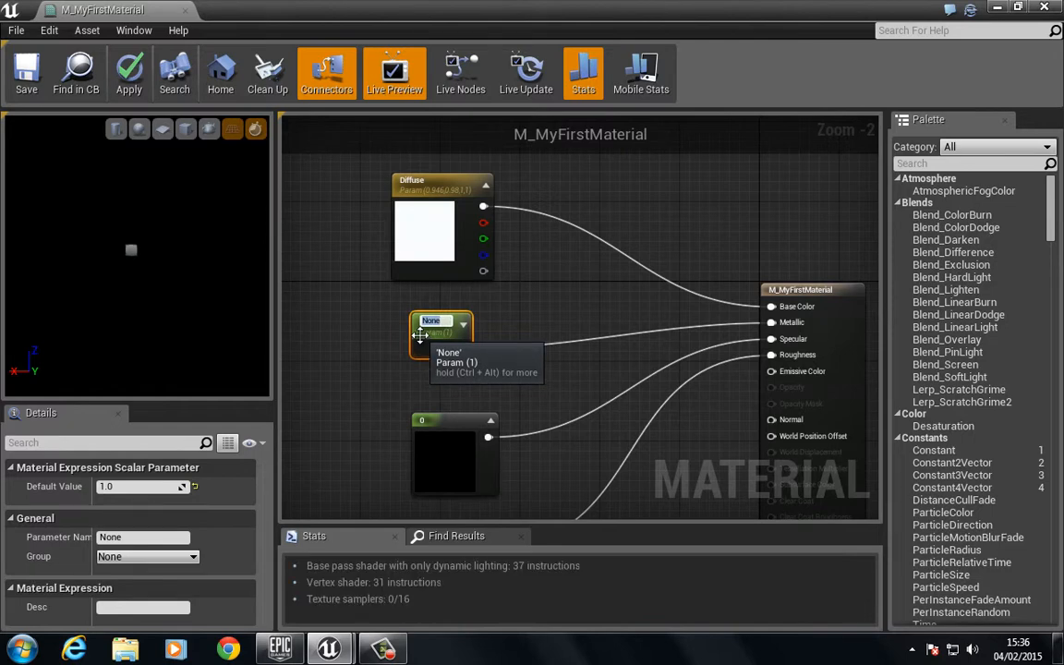
pyautogui.write('Matalic')
pyautogui.press('Return')
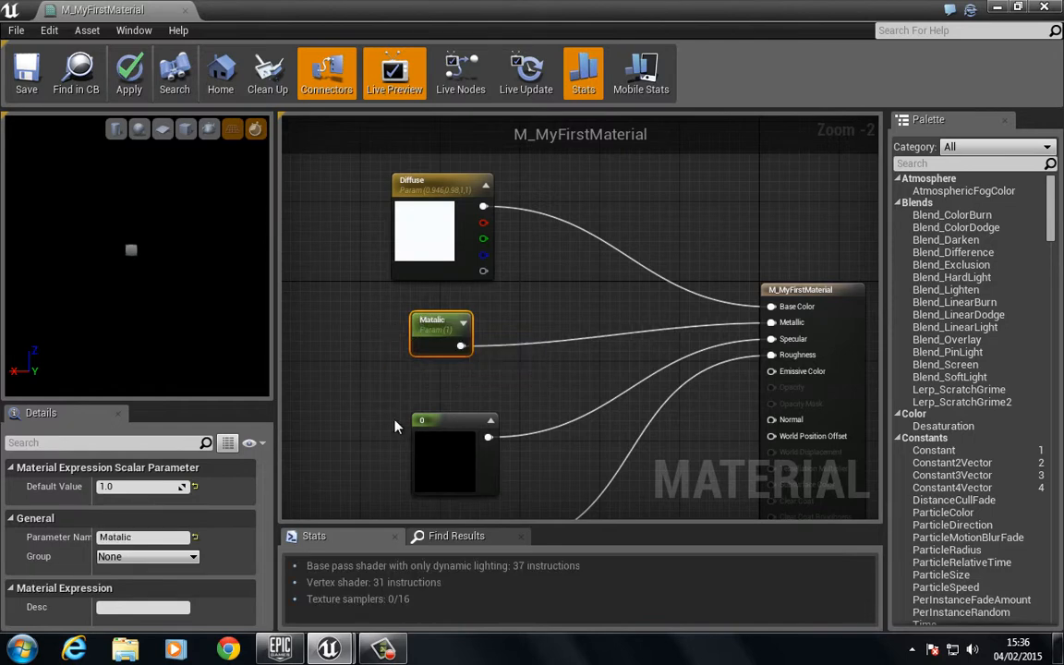
# Step: Convert the constant feeding Specular into a parameter named Spec
pyautogui.moveTo(394, 426); pyautogui.dragTo(398, 298, button='right')
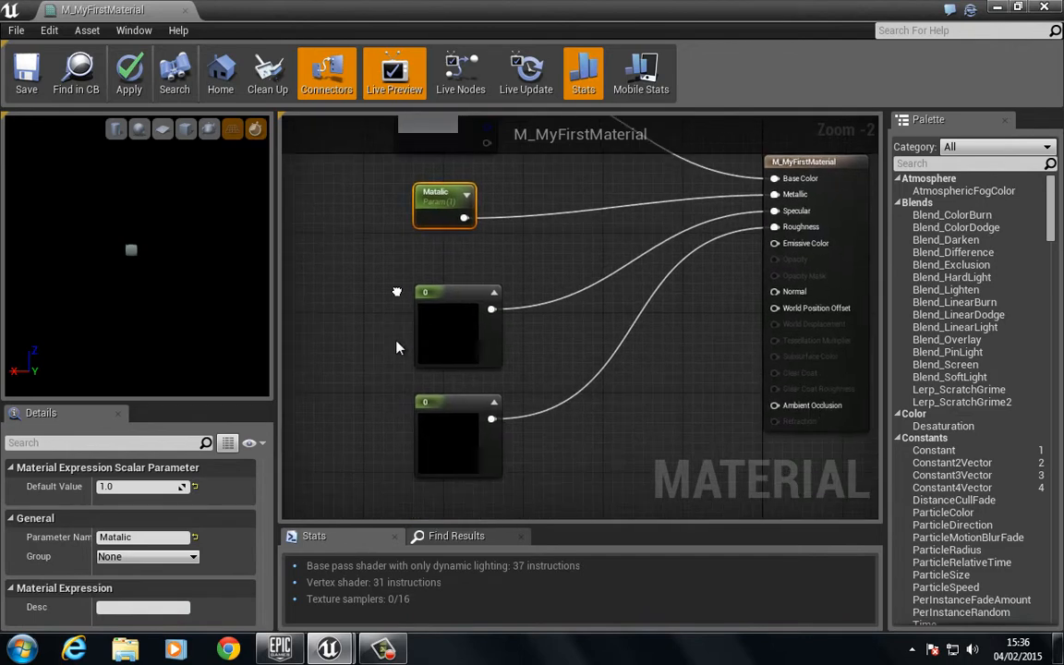
pyautogui.click(454, 320)
pyautogui.rightClick(452, 309)
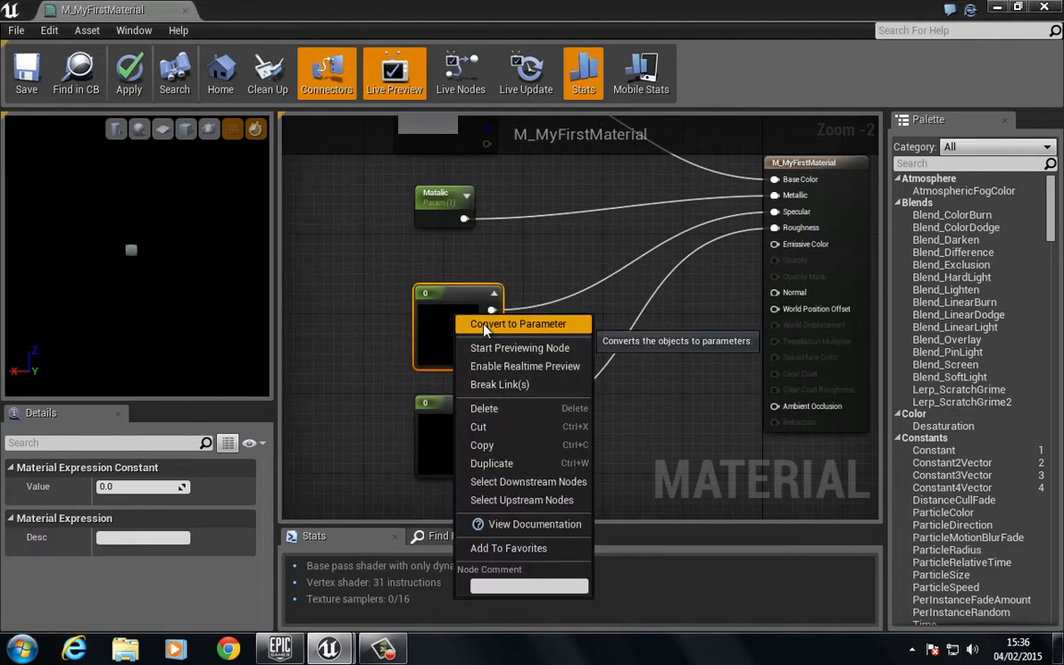
pyautogui.click(490, 323)
pyautogui.write('Spec')
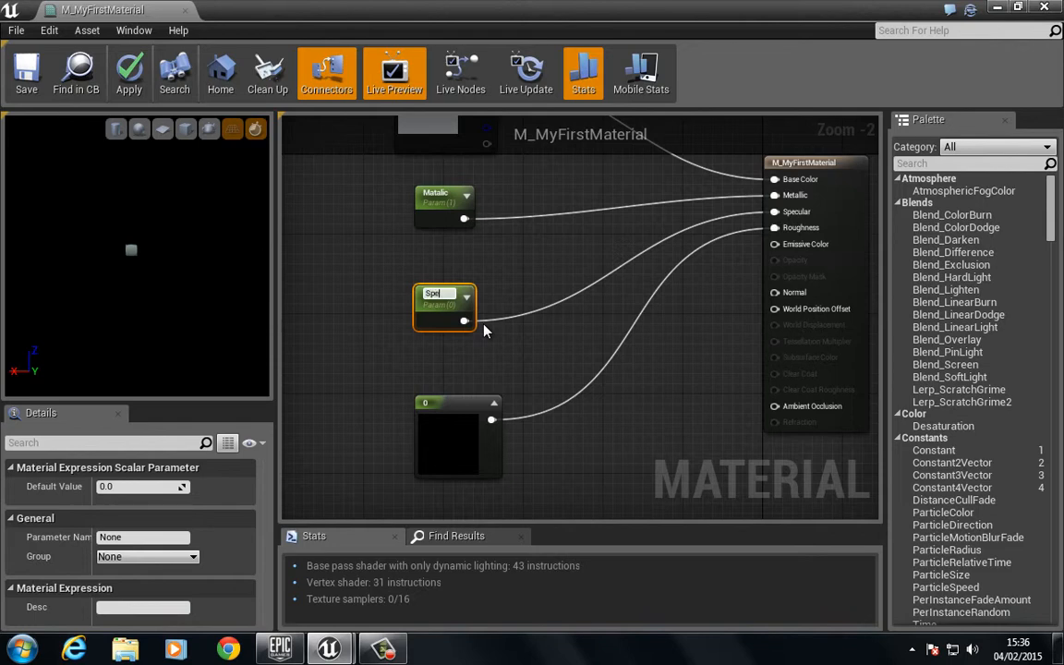
pyautogui.press('Return')
# Step: Convert the constant feeding Roughness into a parameter named Roughness
pyautogui.rightClick(435, 407)
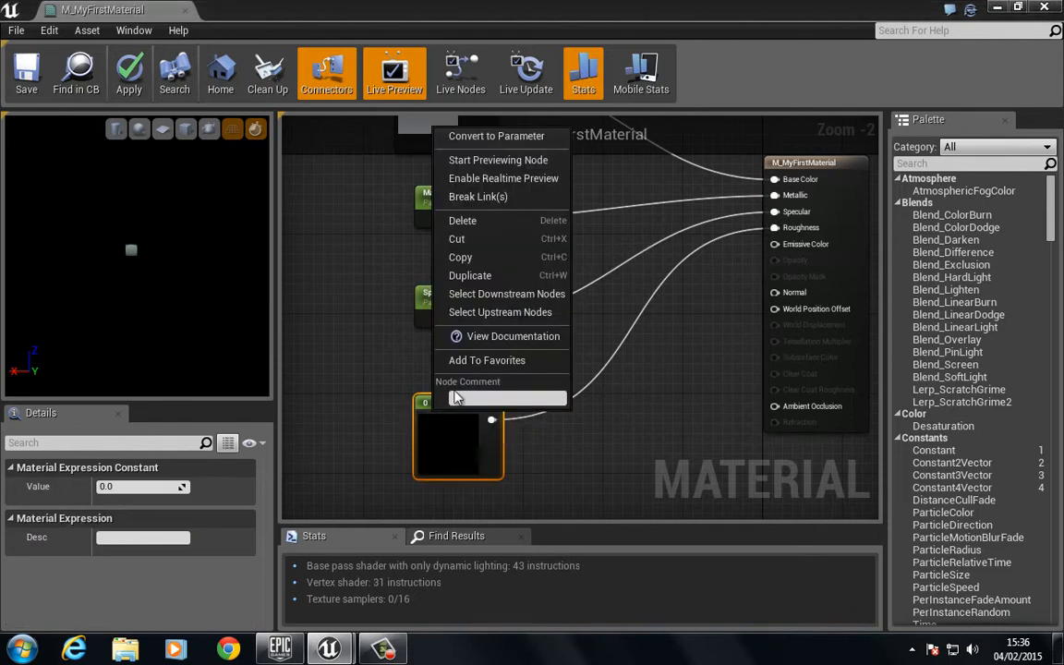
pyautogui.click(495, 141)
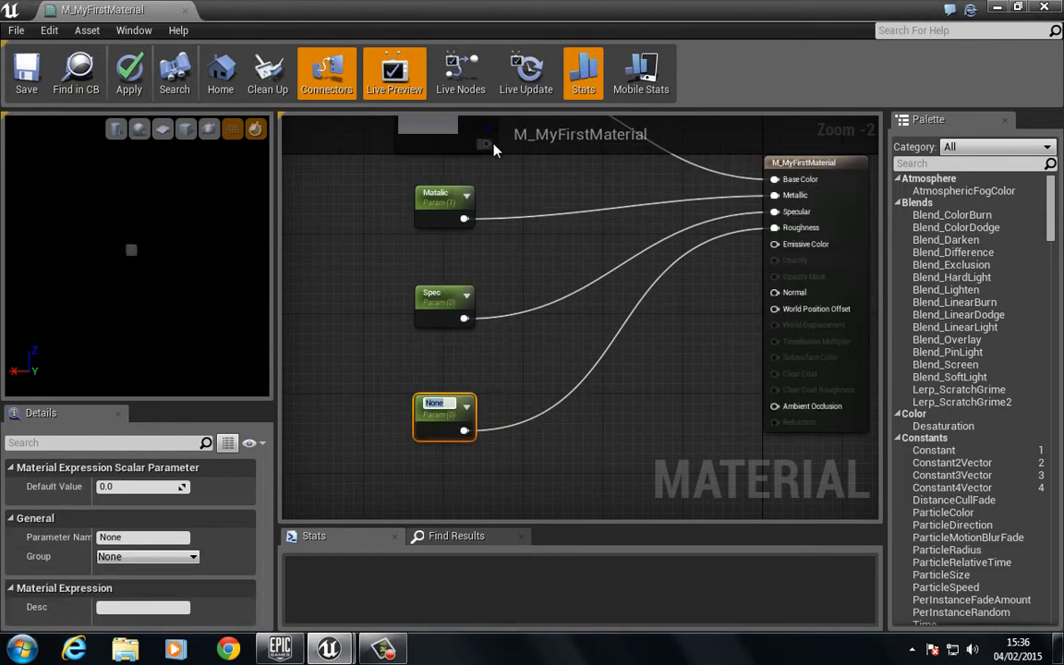
pyautogui.write('Roug')
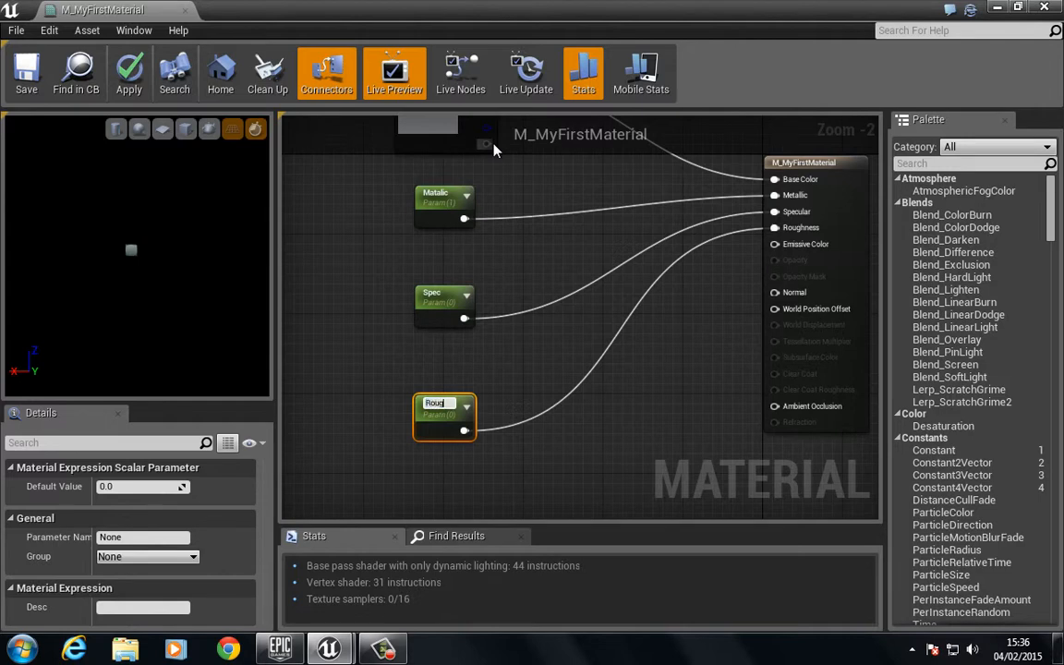
pyautogui.write('hness')
pyautogui.press('Return')
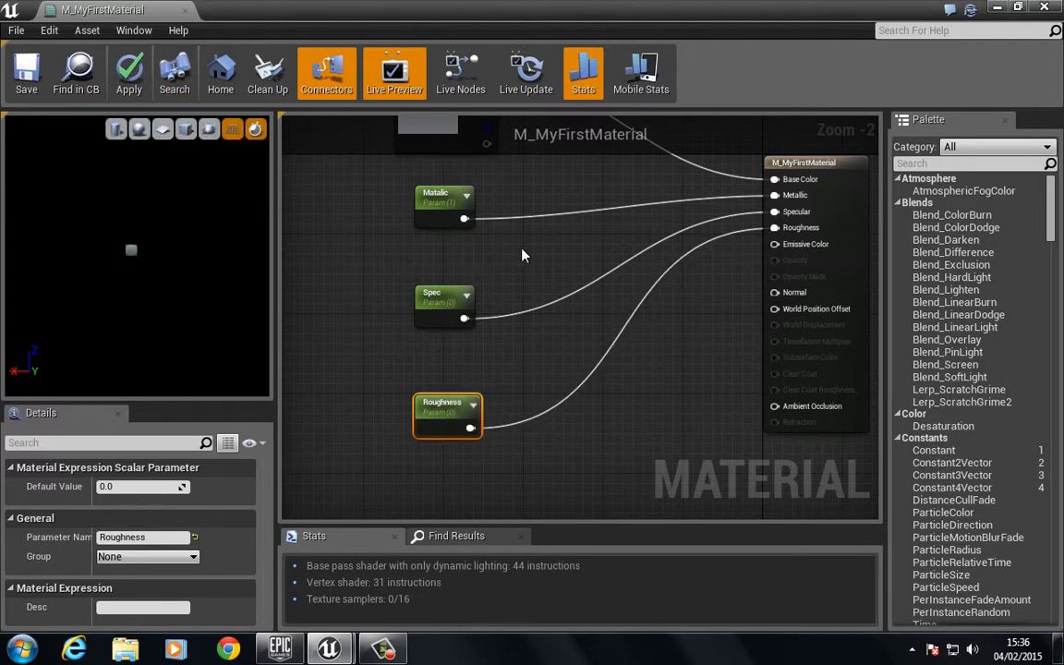
pyautogui.moveTo(522, 256); pyautogui.dragTo(527, 316, button='right')
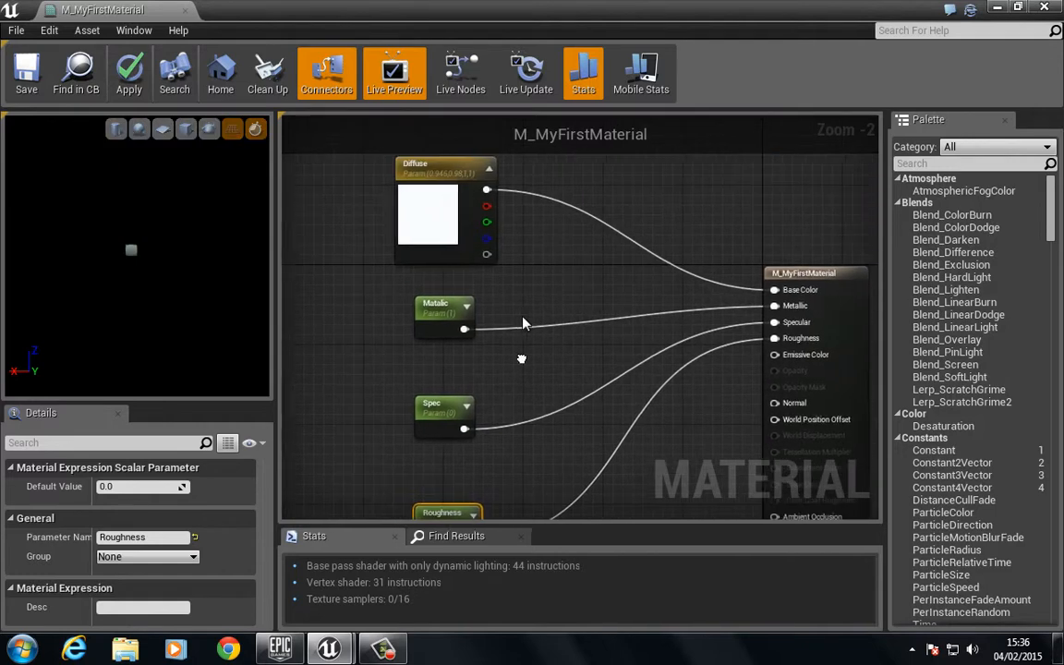
pyautogui.click(492, 168)
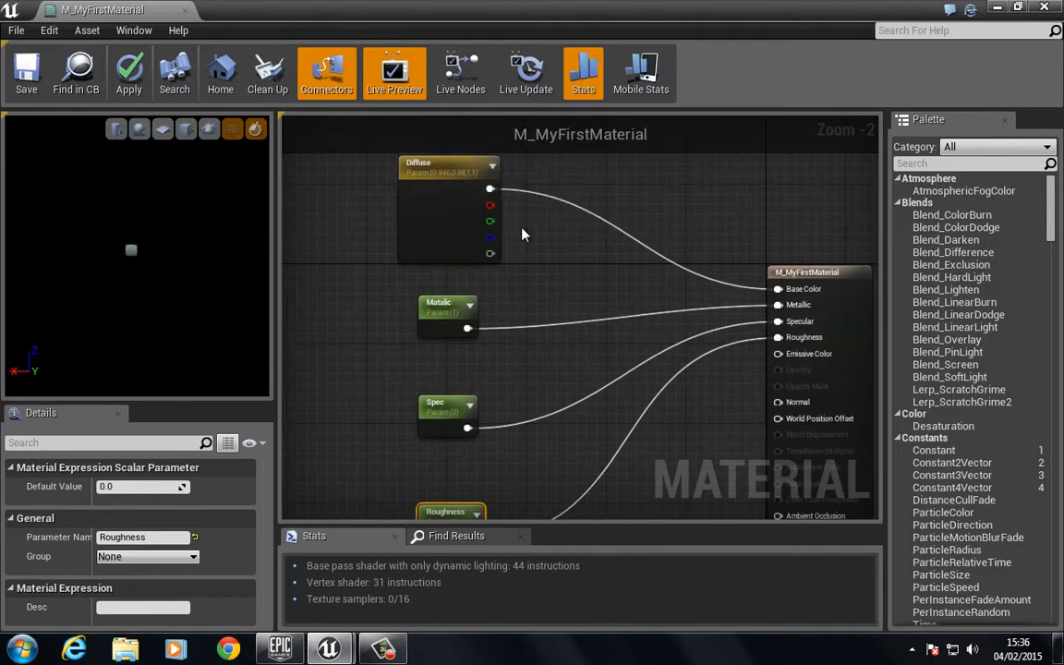
pyautogui.click(491, 167)
pyautogui.moveTo(547, 238); pyautogui.dragTo(533, 273, button='right')
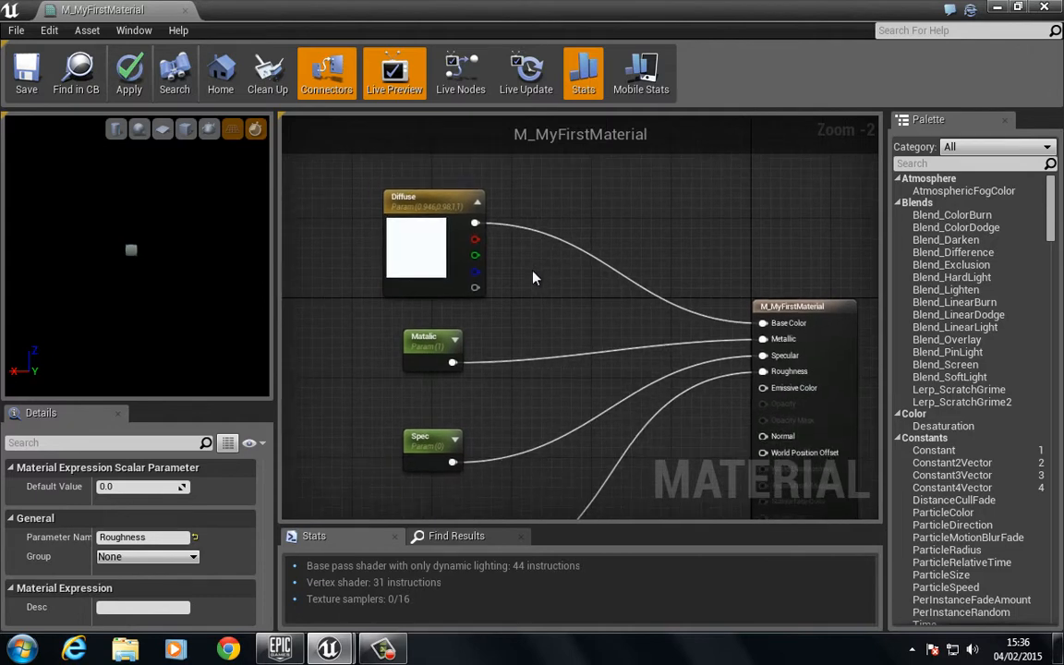
# Step: Save M_MyFirstMaterial and close its material editor
pyautogui.click(26, 74)
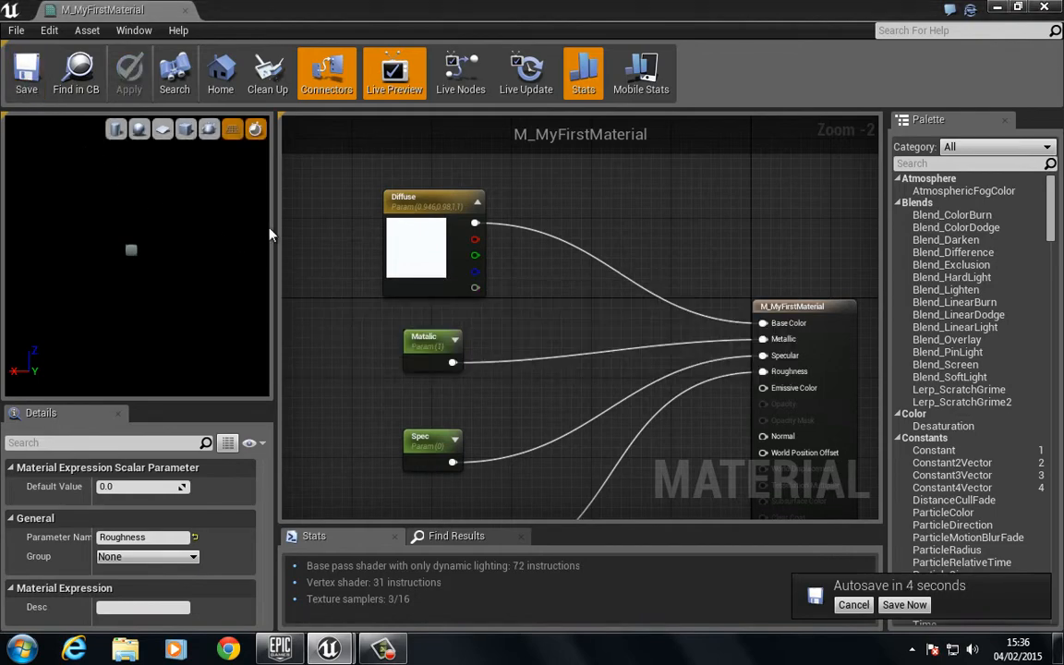
pyautogui.moveTo(374, 6); pyautogui.dragTo(416, 54)
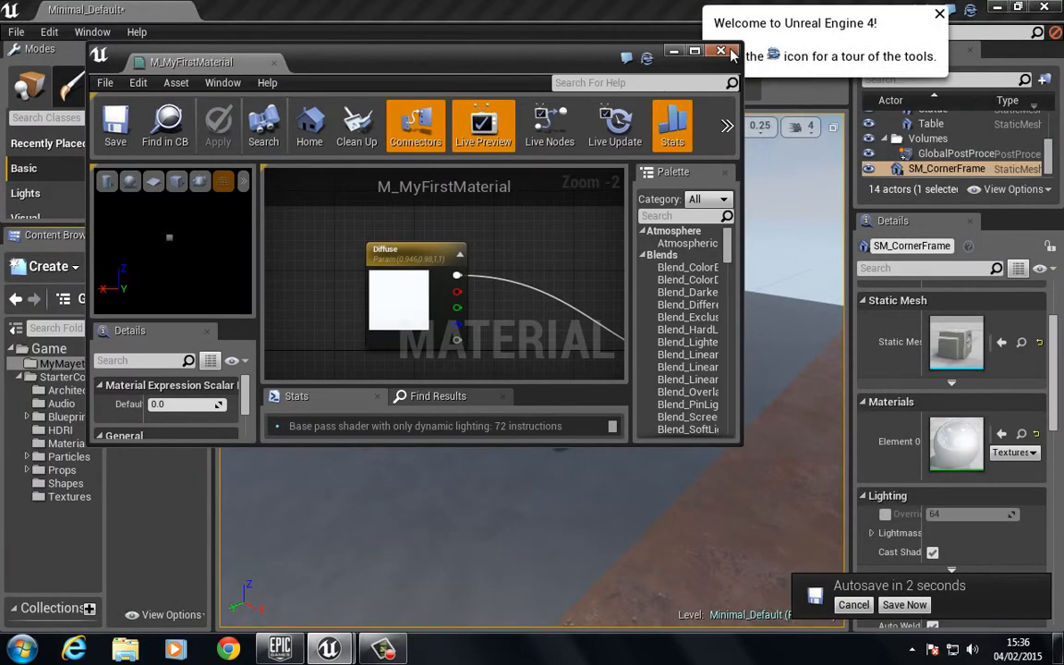
pyautogui.click(728, 51)
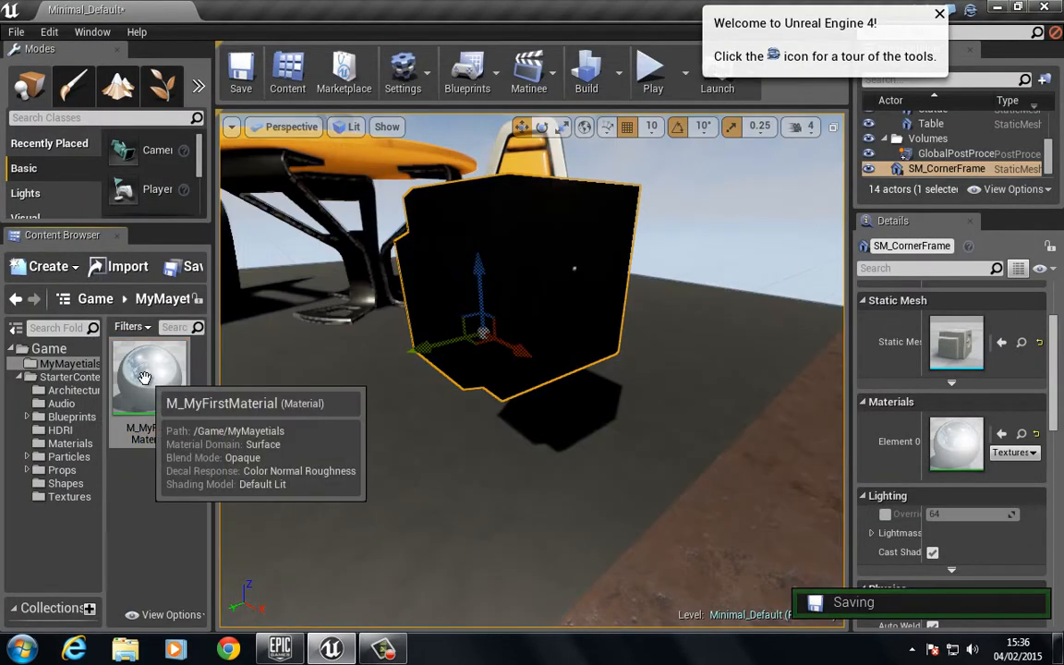
# Step: Create a material instance from M_MyFirstMaterial and name it M_BasicMaterial_MIC
pyautogui.rightClick(147, 385)
pyautogui.click(130, 488)
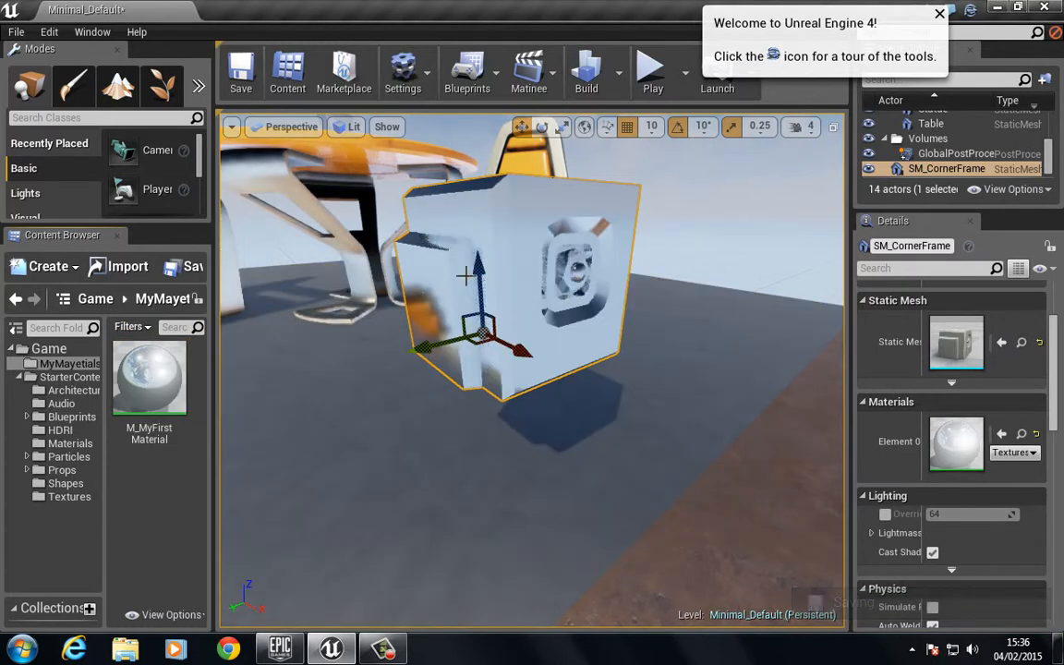
pyautogui.rightClick(151, 388)
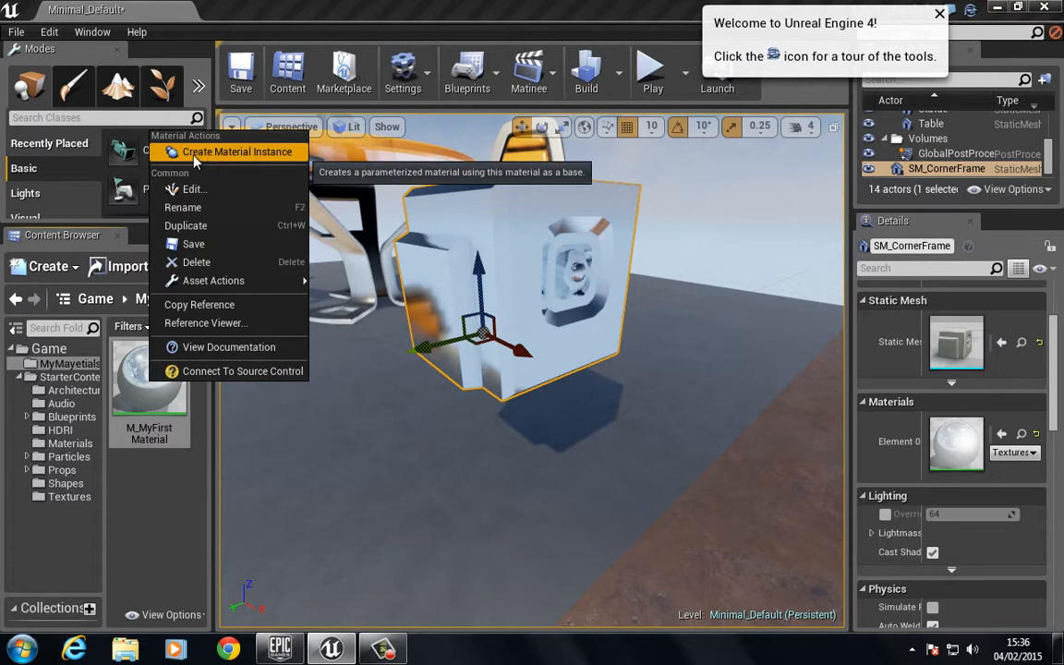
pyautogui.click(257, 154)
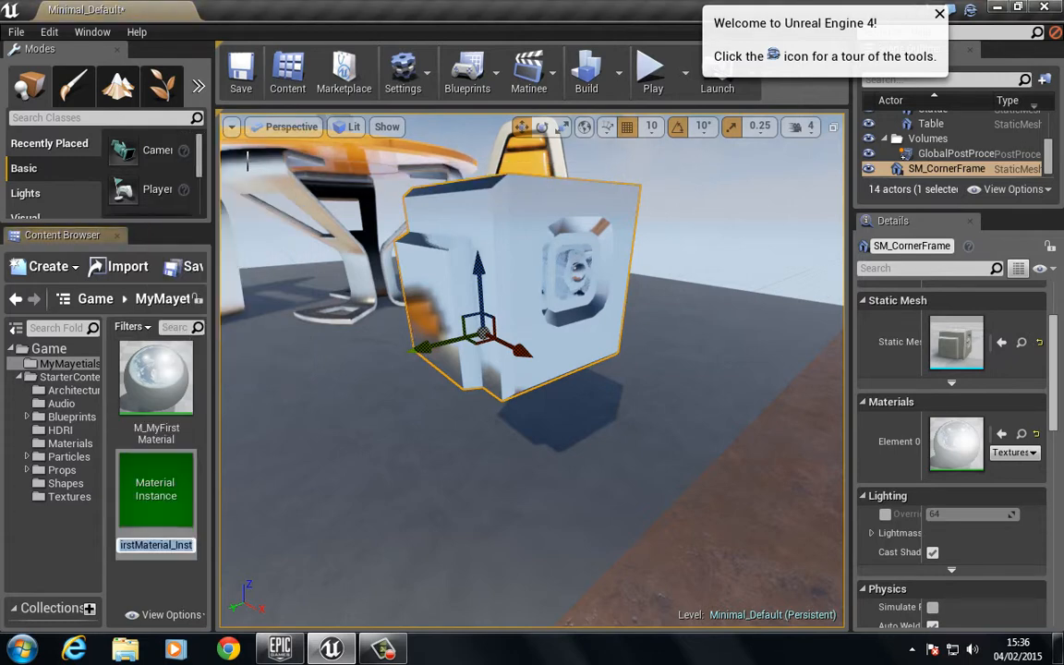
pyautogui.write('M_')
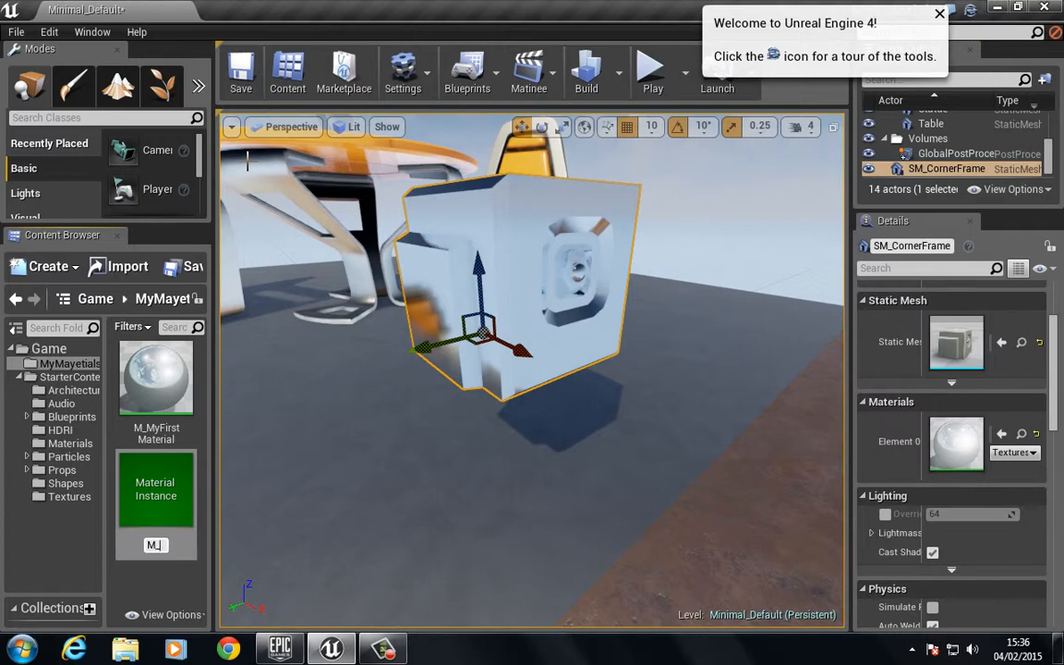
pyautogui.write('BasicMateri')
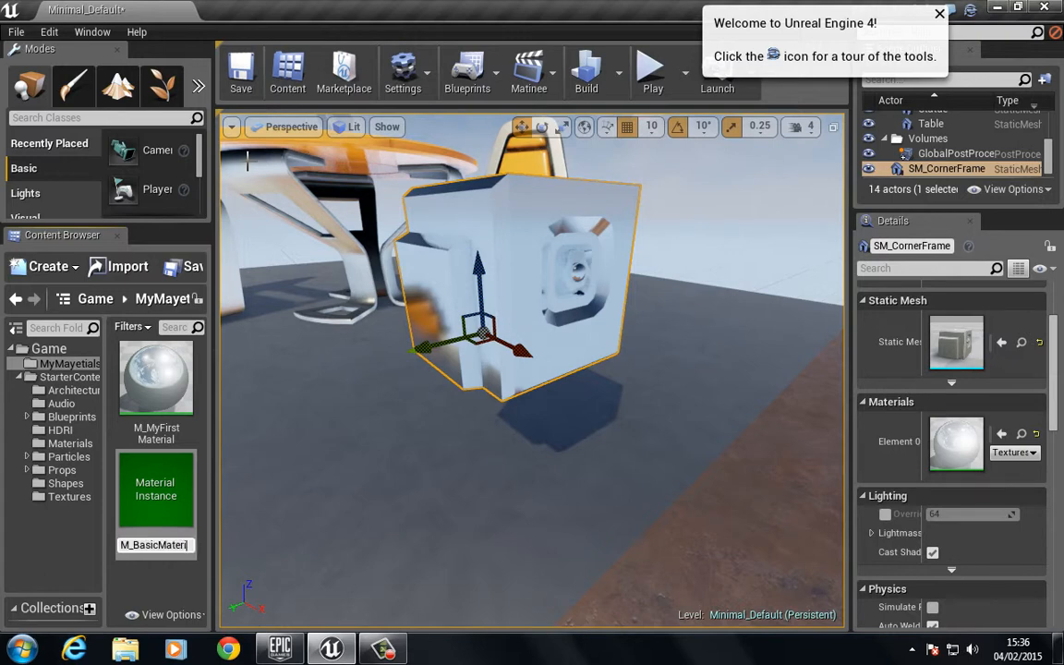
pyautogui.write('al_MIC')
pyautogui.press('Return')
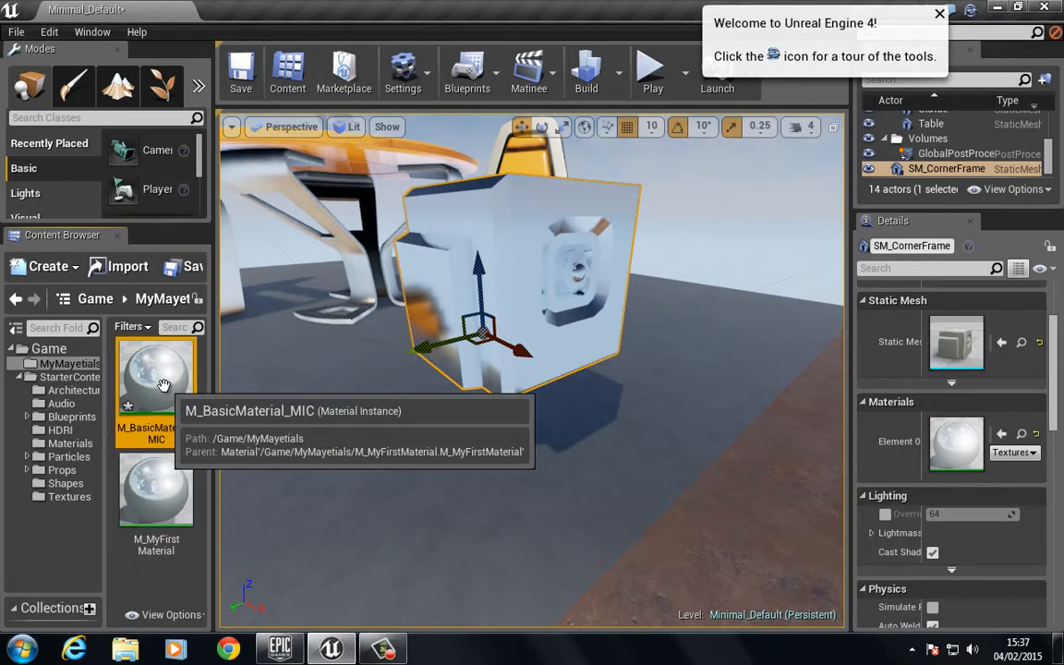
# Step: Assign M_BasicMaterial_MIC to material Element 0 of SM_CornerFrame
pyautogui.moveTo(163, 384); pyautogui.dragTo(940, 462)
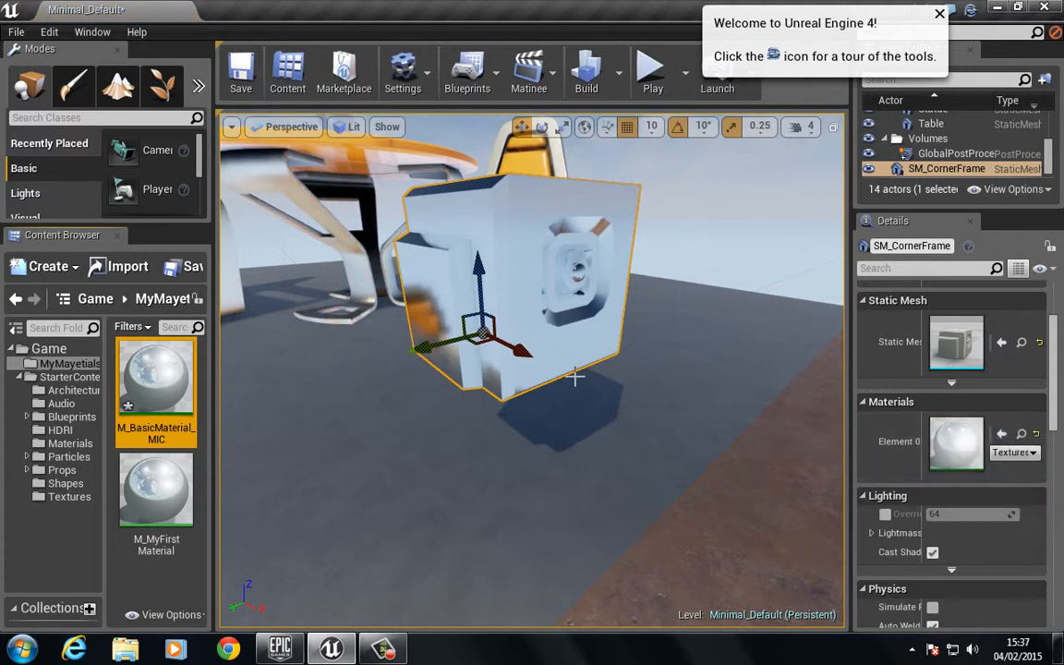
pyautogui.moveTo(357, 348); pyautogui.dragTo(363, 352, button='right')
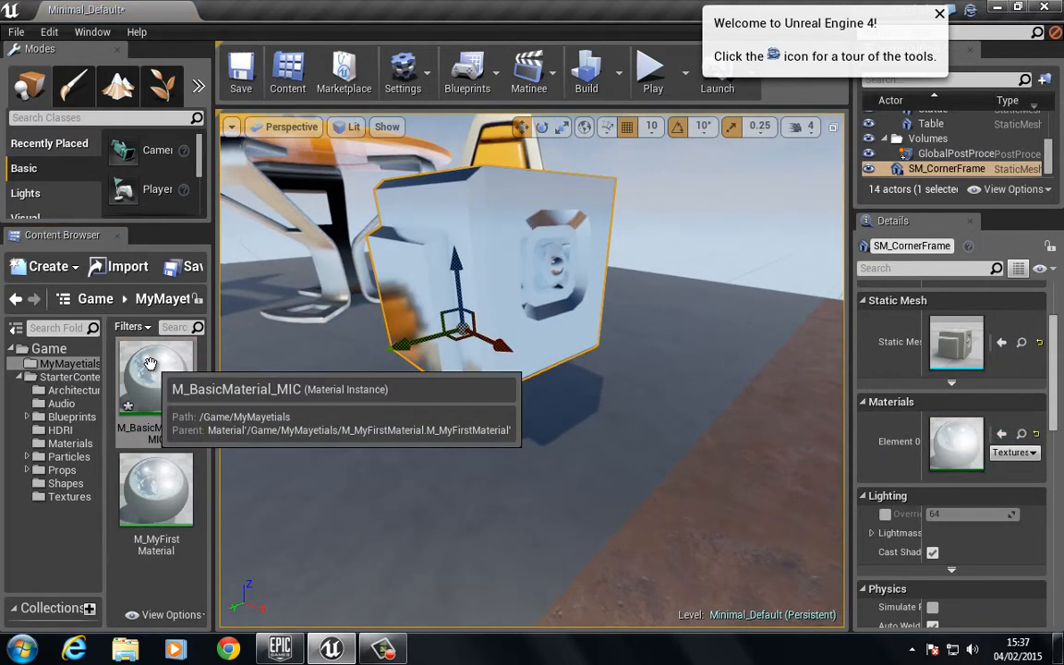
# Step: Open M_BasicMaterial_MIC for editing, enlarge its window and place it so the corner frame stays in view
pyautogui.doubleClick(151, 363)
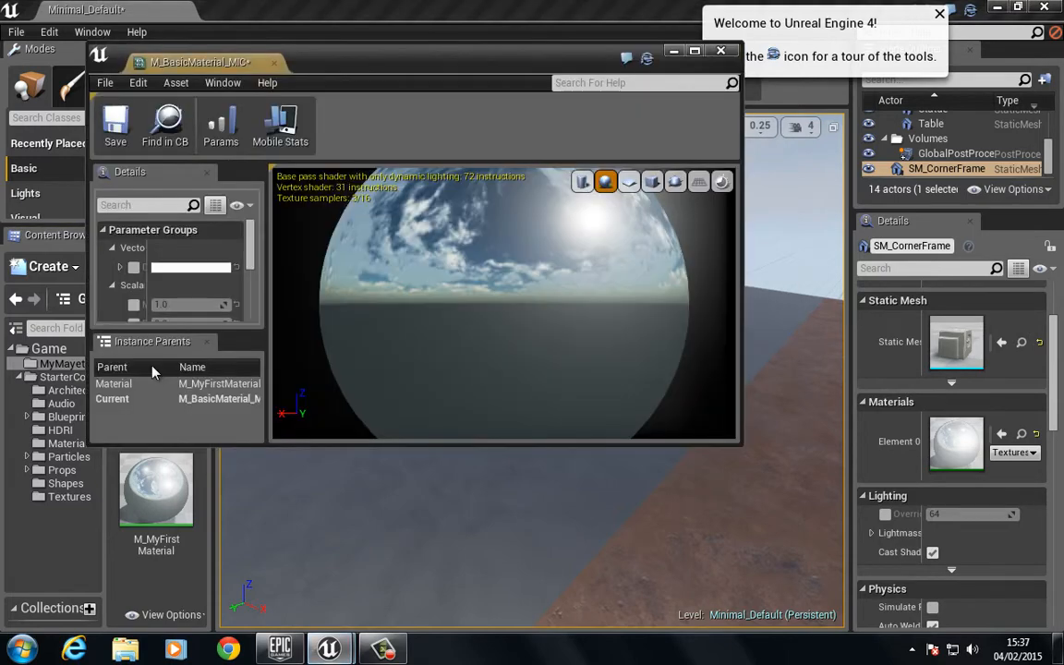
pyautogui.moveTo(377, 69); pyautogui.dragTo(634, 81)
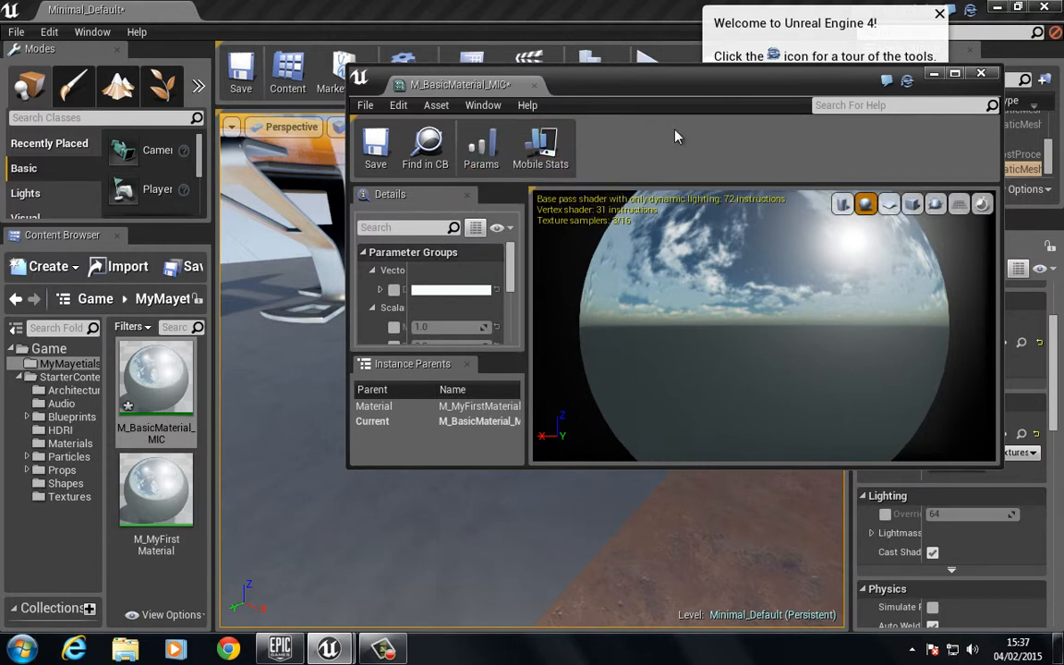
pyautogui.moveTo(591, 71); pyautogui.dragTo(606, 52)
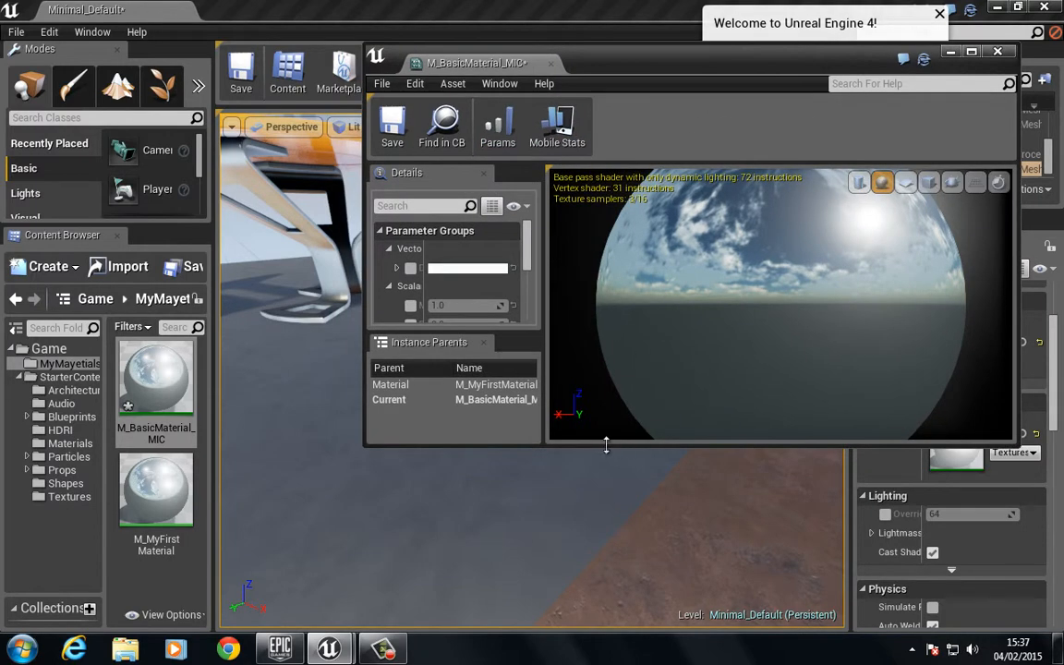
pyautogui.moveTo(606, 477); pyautogui.dragTo(608, 663)
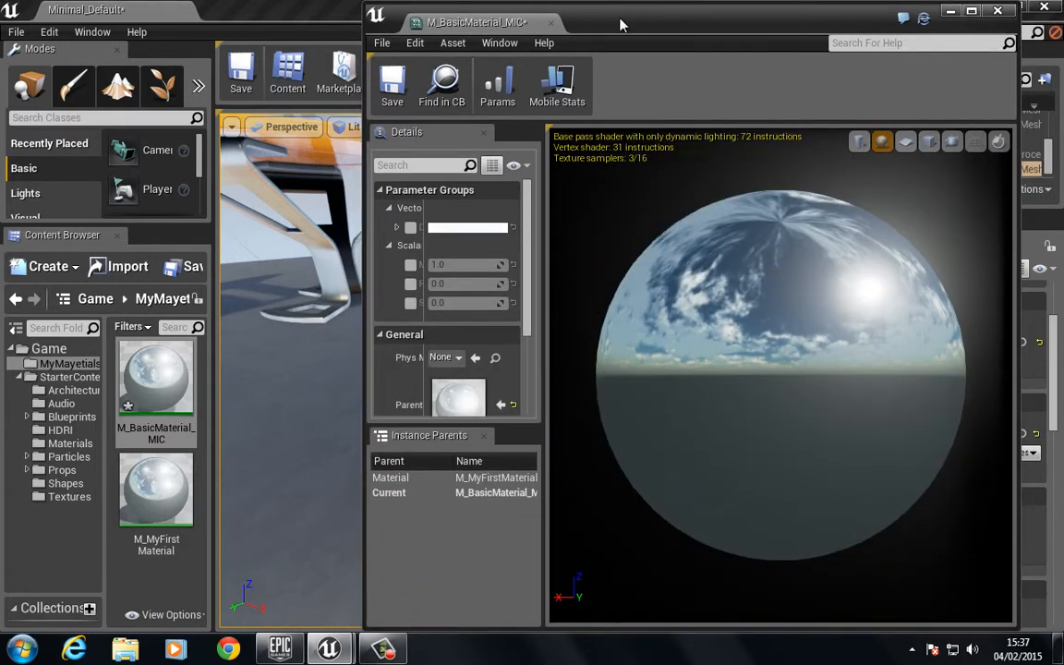
pyautogui.moveTo(625, 24); pyautogui.dragTo(766, 39)
pyautogui.moveTo(349, 296); pyautogui.dragTo(371, 304, button='right')
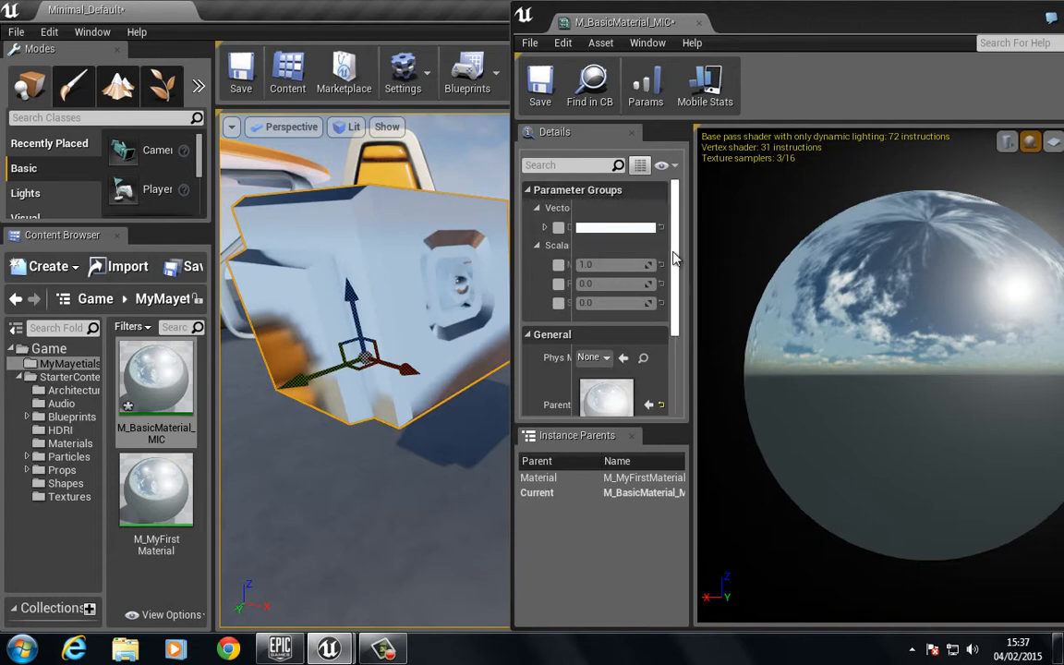
# Step: Look through the instance's detail groups and widen the details area so the full parameter names are readable
pyautogui.moveTo(674, 257); pyautogui.dragTo(675, 335)
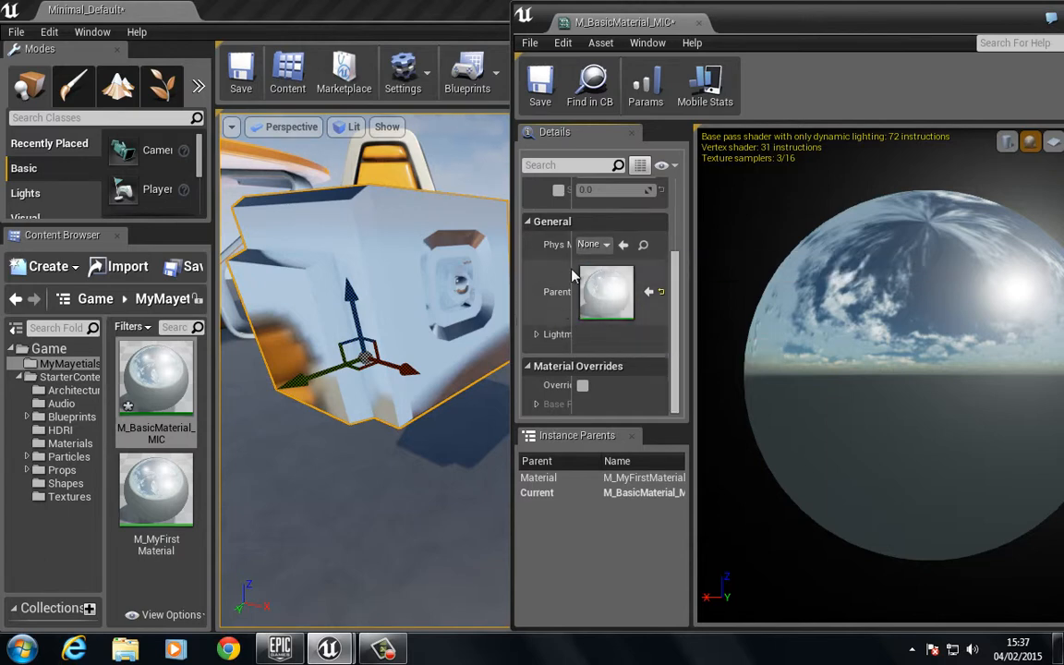
pyautogui.moveTo(573, 265)
pyautogui.mouseDown()
pyautogui.moveTo(621, 290)
pyautogui.moveTo(566, 277)
pyautogui.moveTo(584, 284)
pyautogui.mouseUp()
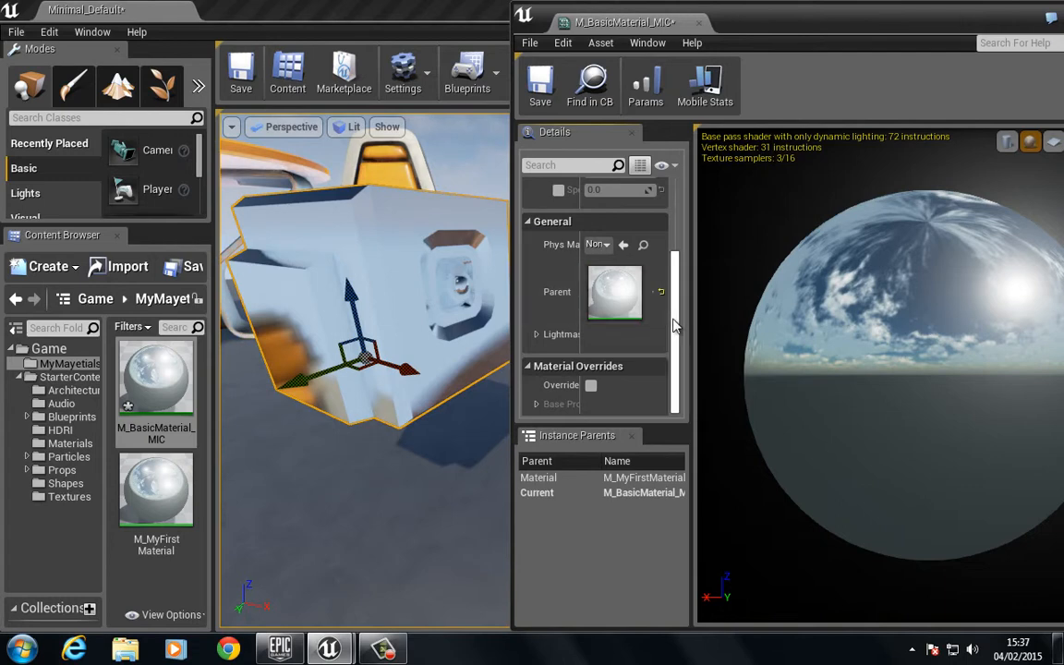
pyautogui.moveTo(674, 325); pyautogui.dragTo(685, 225)
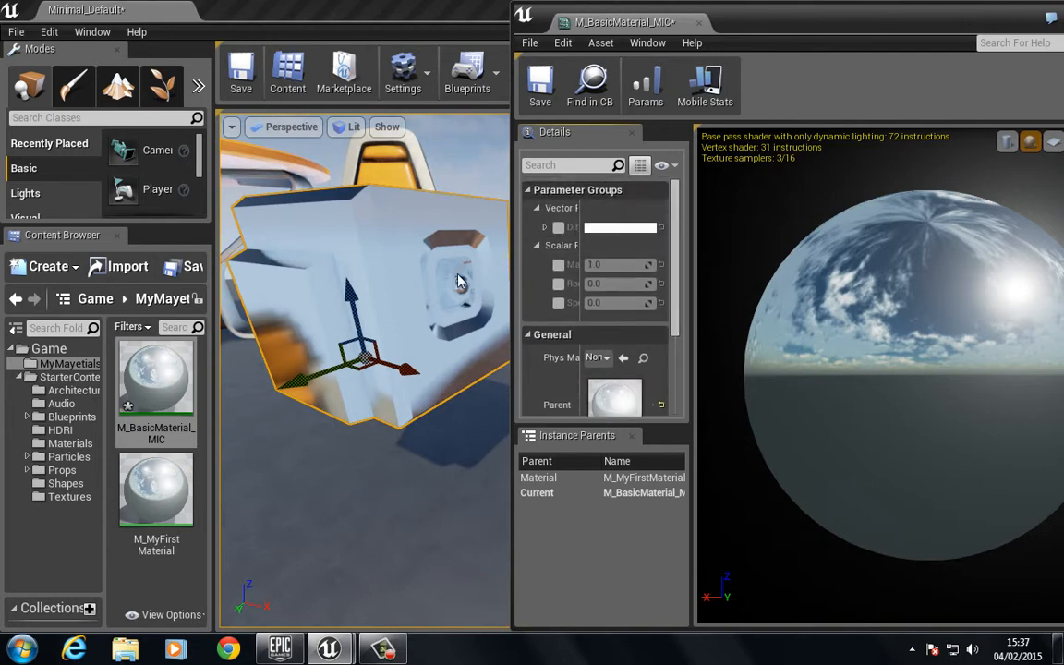
pyautogui.moveTo(583, 276); pyautogui.dragTo(599, 251)
pyautogui.moveTo(768, 10); pyautogui.dragTo(790, 56)
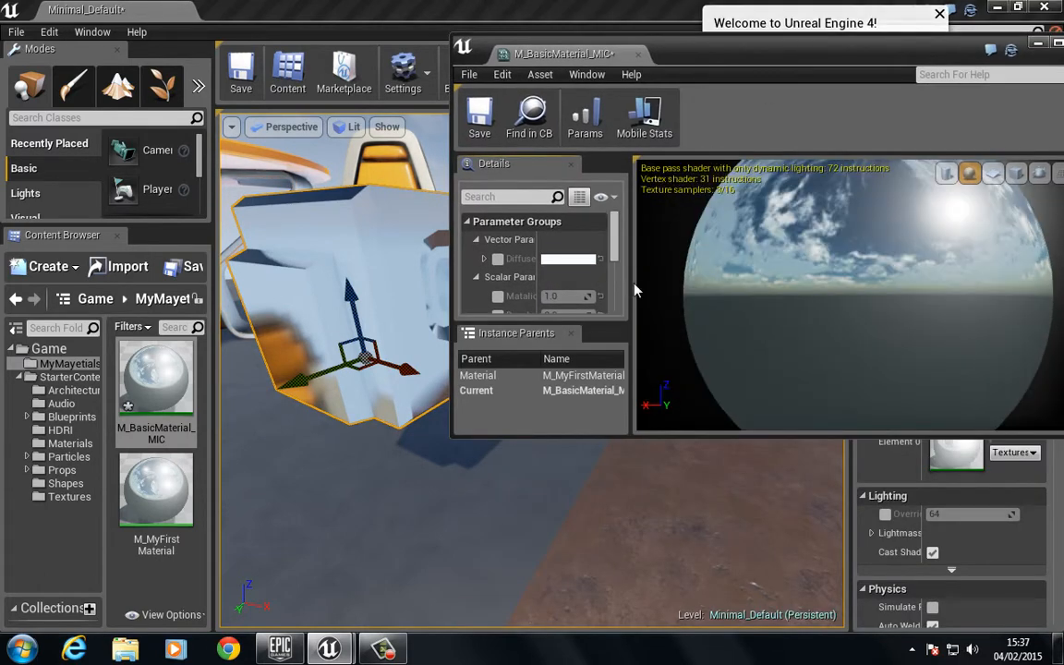
pyautogui.moveTo(633, 282); pyautogui.dragTo(767, 278)
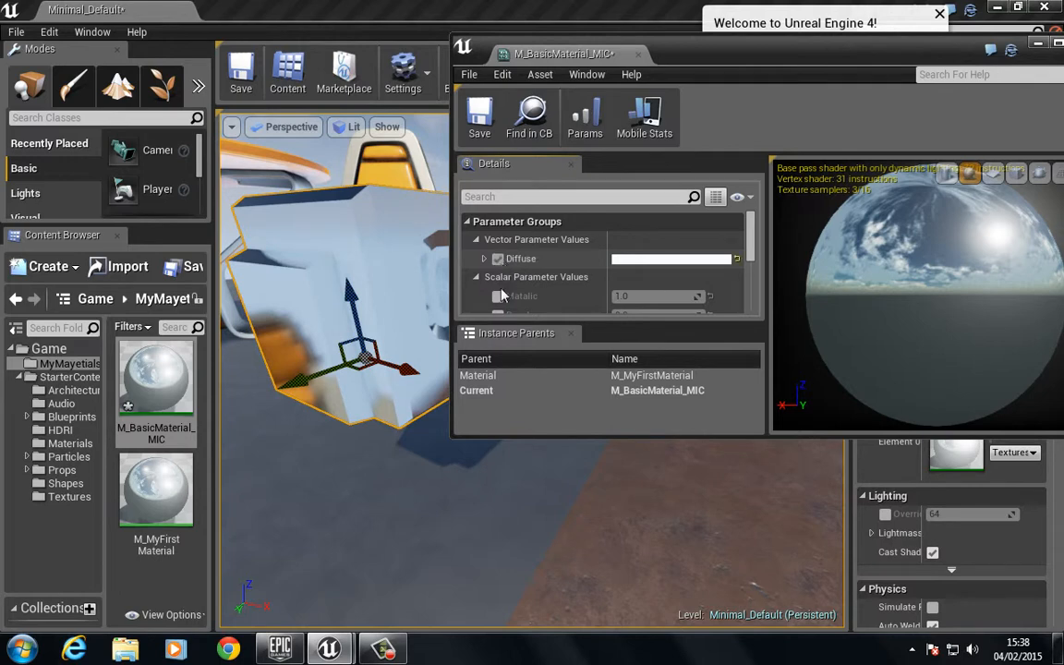
# Step: Enable the overrides for the Matalic, Roughness and Spec scalar parameters in the material instance
pyautogui.moveTo(754, 232); pyautogui.dragTo(754, 246)
pyautogui.click(498, 231)
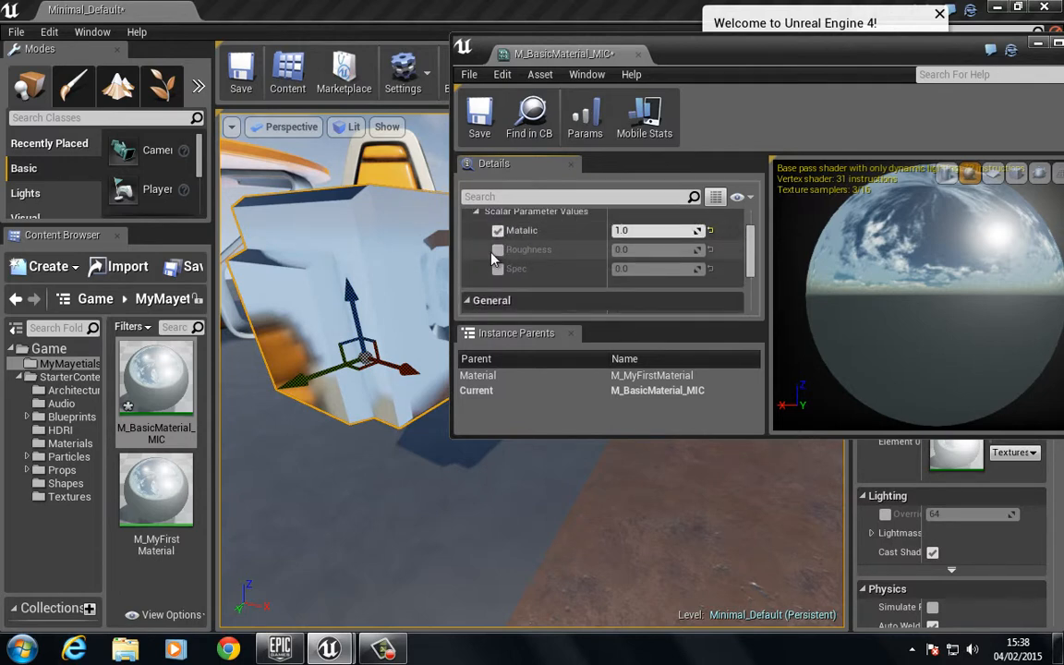
pyautogui.click(498, 249)
pyautogui.click(498, 269)
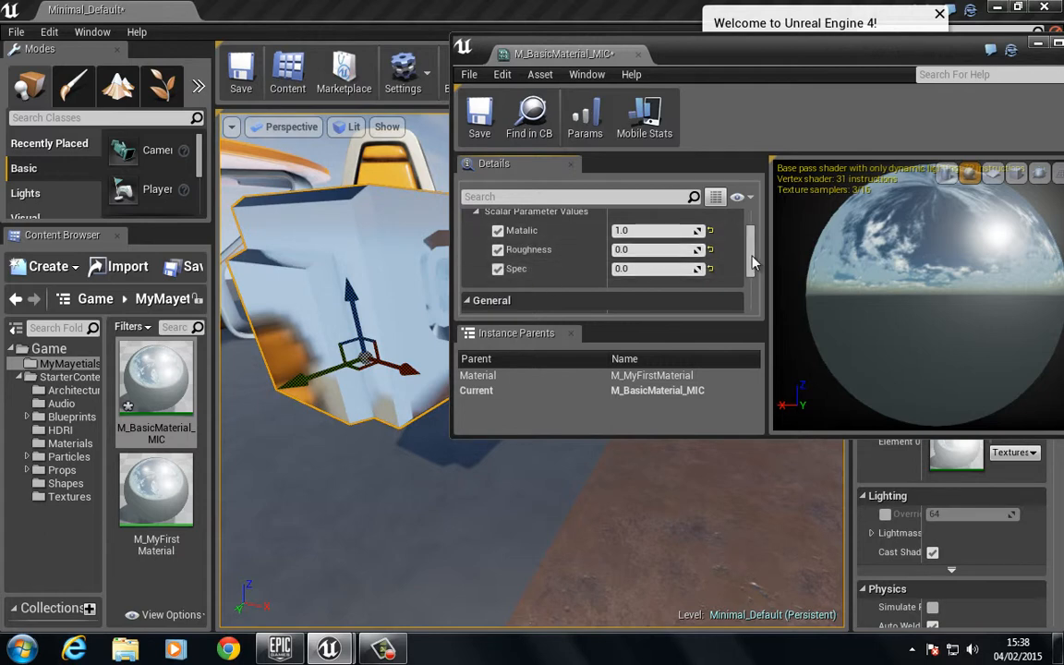
# Step: Set the instance's Diffuse color to bright blue, hex 0070FFFF
pyautogui.scroll(2, 753, 259)
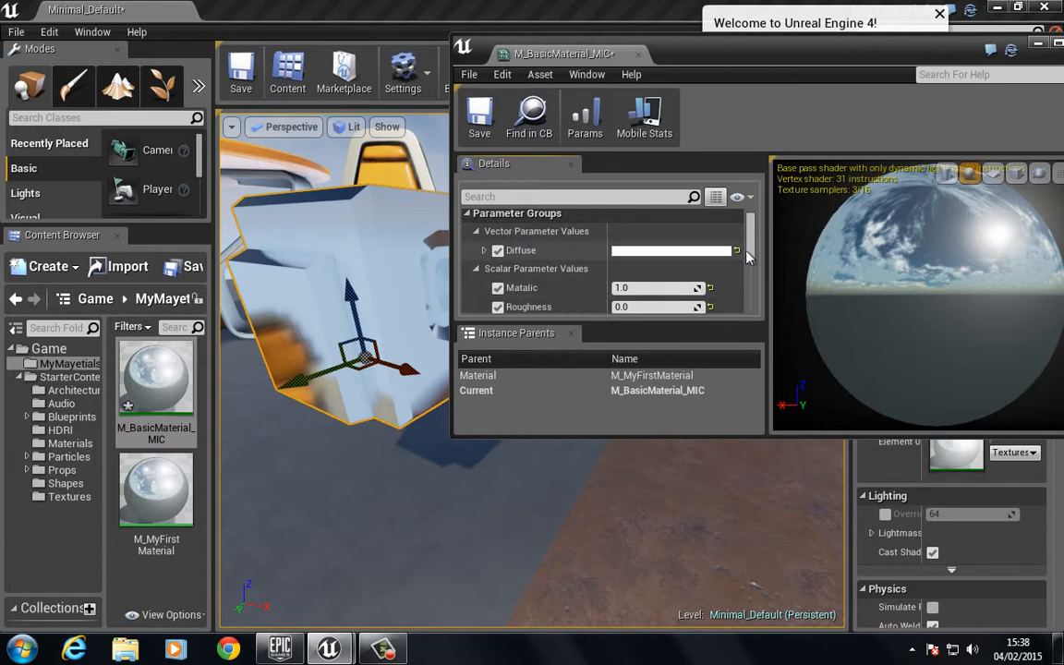
pyautogui.moveTo(750, 254)
pyautogui.mouseDown()
pyautogui.moveTo(751, 263)
pyautogui.moveTo(746, 255)
pyautogui.mouseUp()
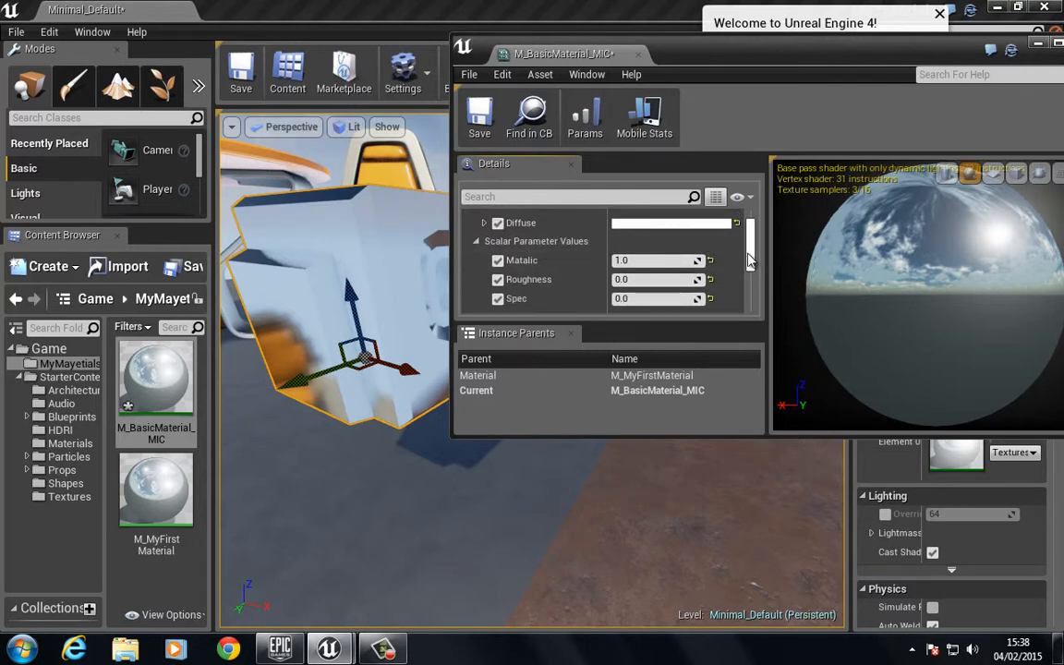
pyautogui.scroll(2, 677, 235)
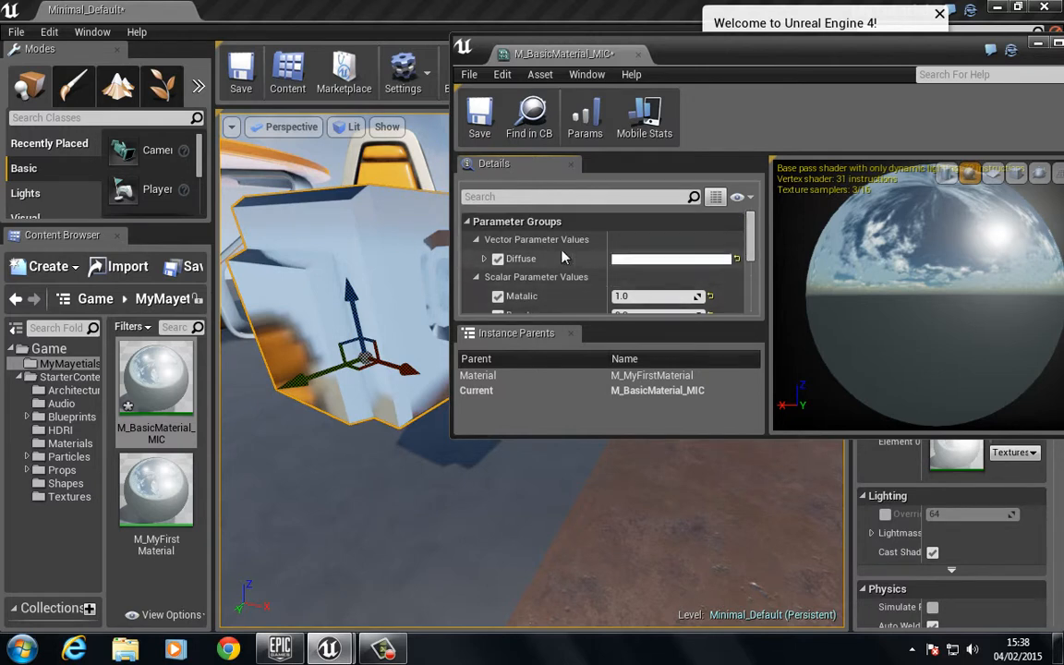
pyautogui.click(656, 264)
pyautogui.moveTo(755, 392); pyautogui.dragTo(678, 347)
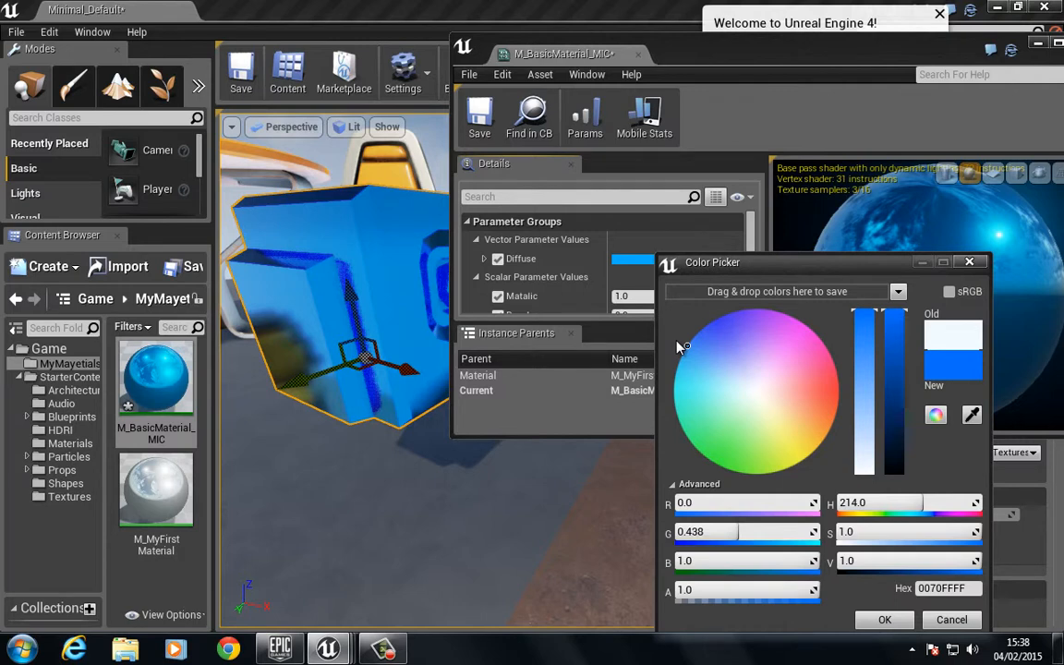
pyautogui.click(884, 620)
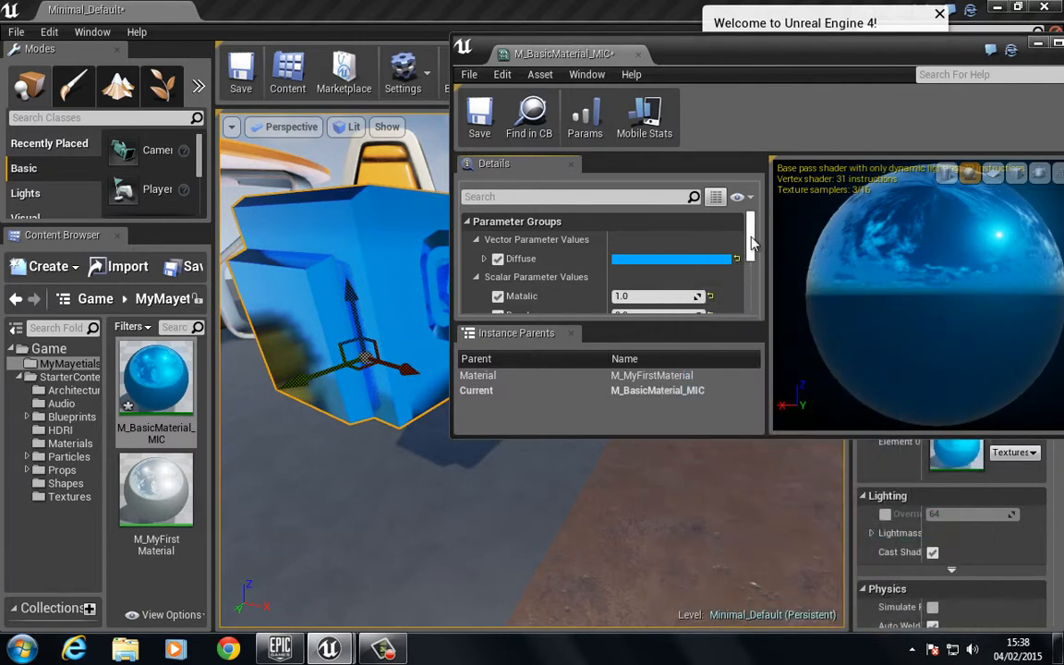
# Step: Set the instance's scalar parameters to about 0.59 for Matalic, 0.12 for Roughness and 0.73 for Spec
pyautogui.scroll(-2, 752, 242)
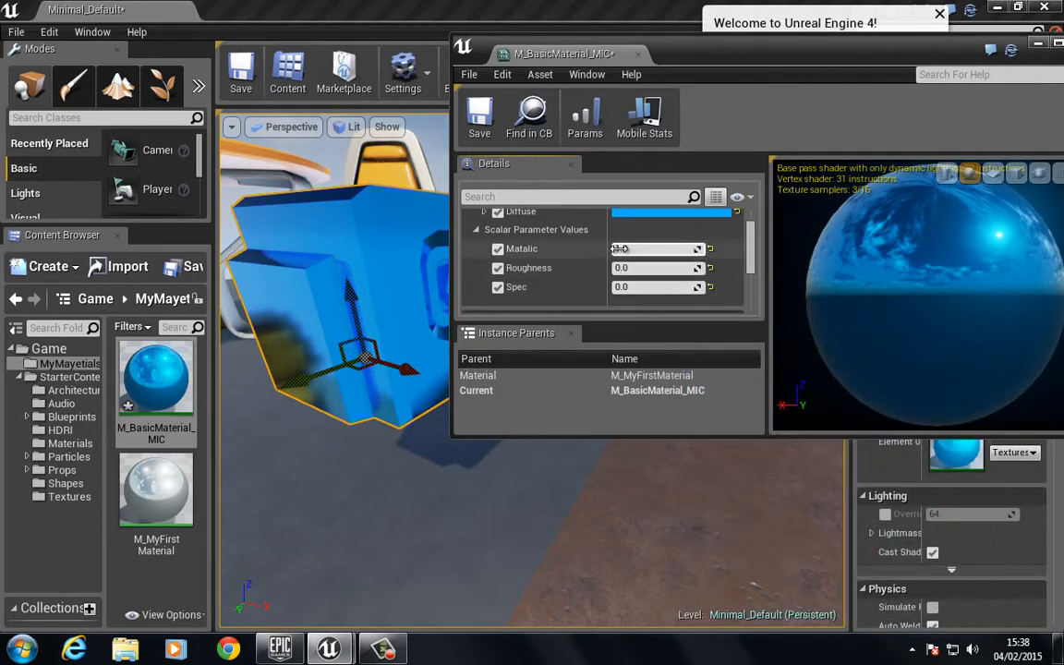
pyautogui.moveTo(619, 249); pyautogui.dragTo(689, 249)
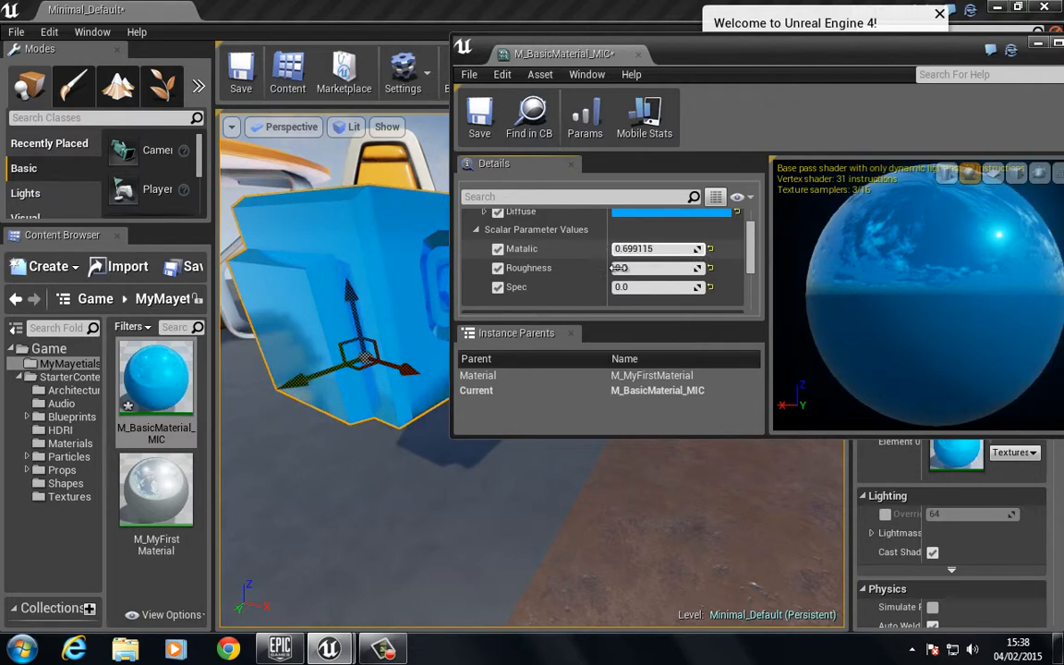
pyautogui.moveTo(612, 268); pyautogui.dragTo(630, 287)
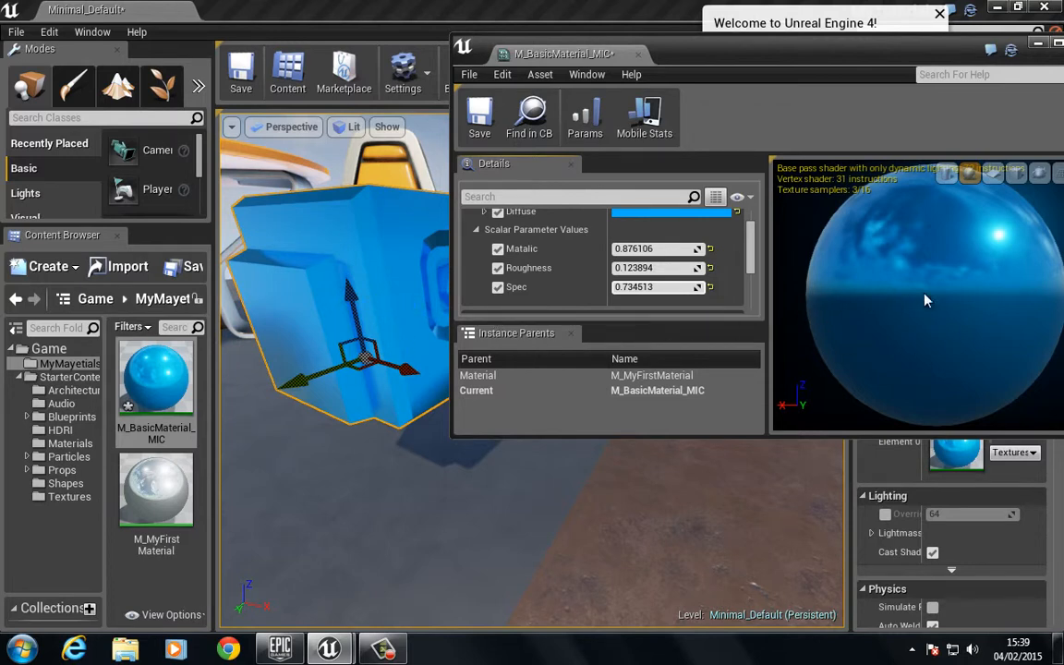
pyautogui.moveTo(815, 242); pyautogui.dragTo(920, 269)
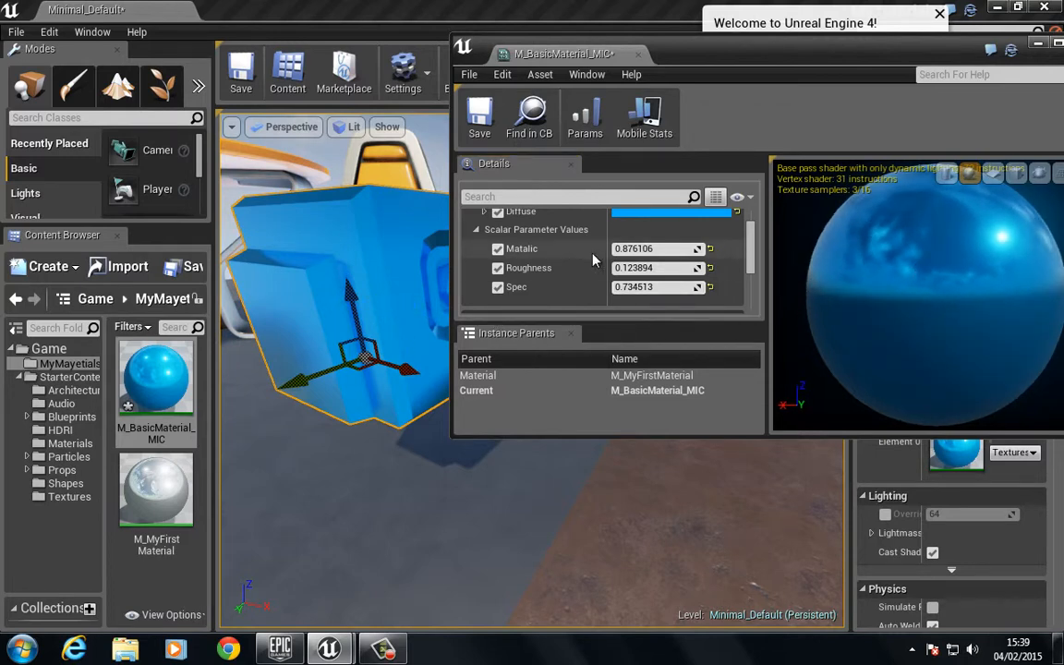
pyautogui.moveTo(636, 249)
pyautogui.mouseDown()
pyautogui.moveTo(658, 248)
pyautogui.moveTo(630, 249)
pyautogui.mouseUp()
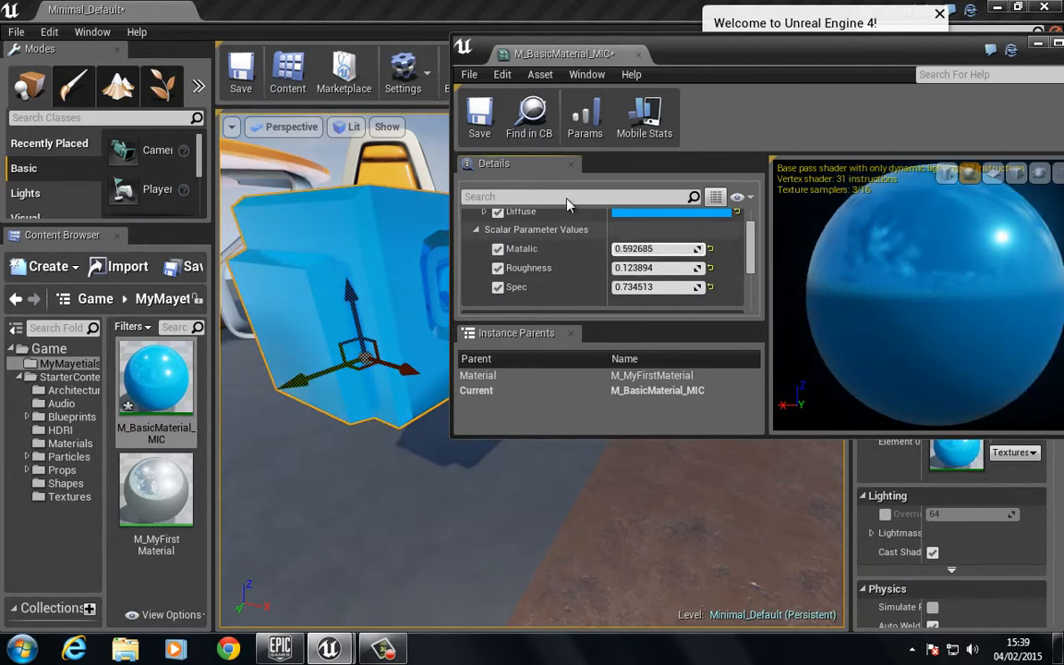
# Step: Save M_BasicMaterial_MIC and close its instance editor
pyautogui.click(480, 115)
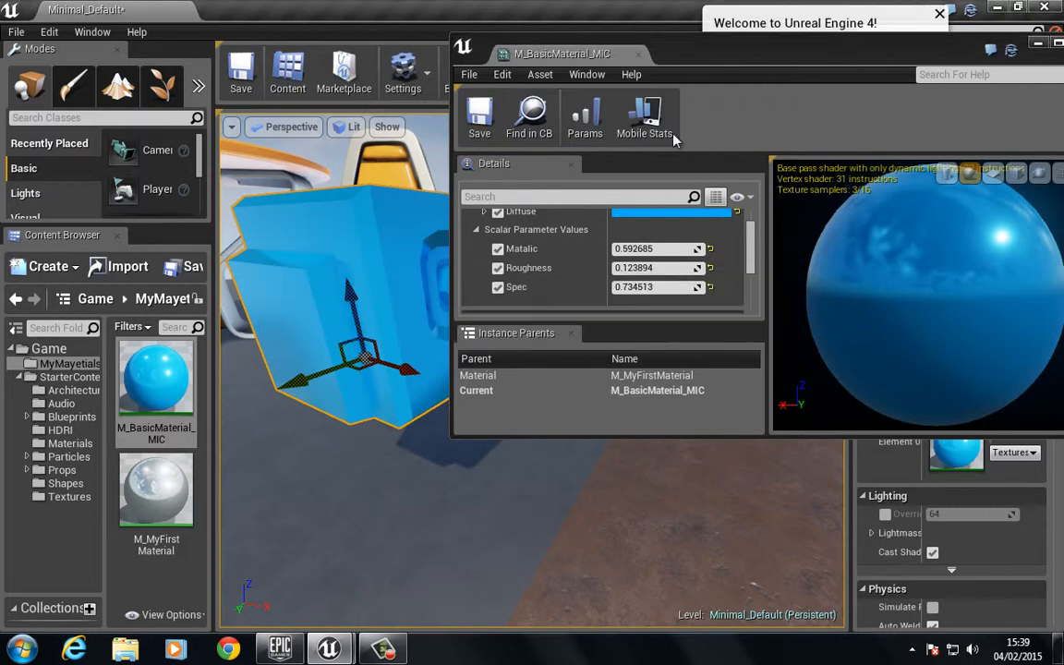
pyautogui.moveTo(688, 54); pyautogui.dragTo(485, 139)
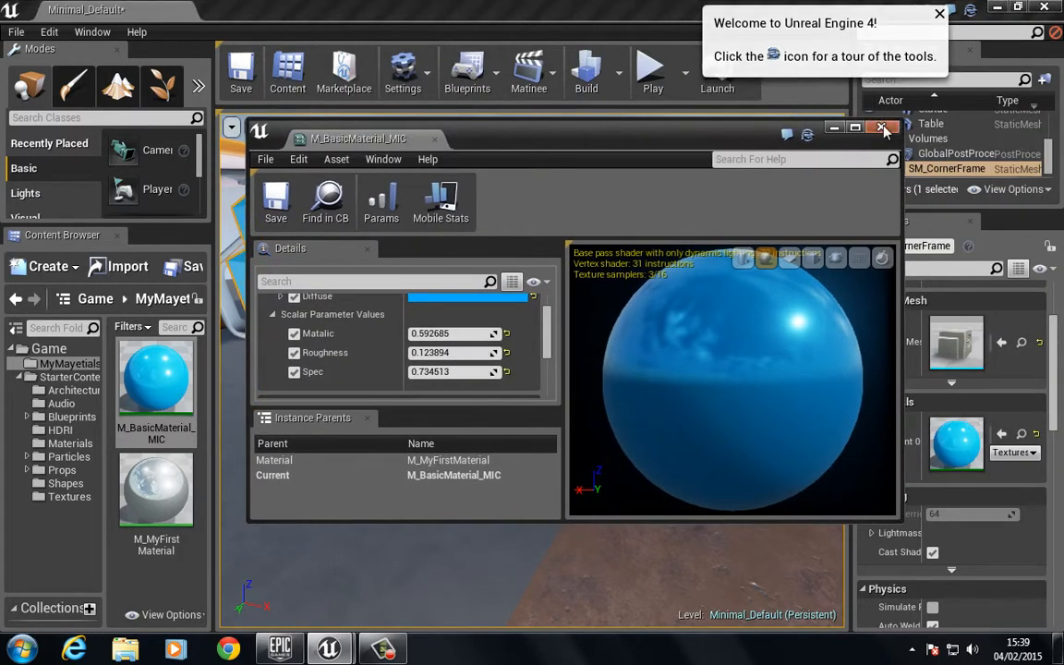
pyautogui.click(882, 127)
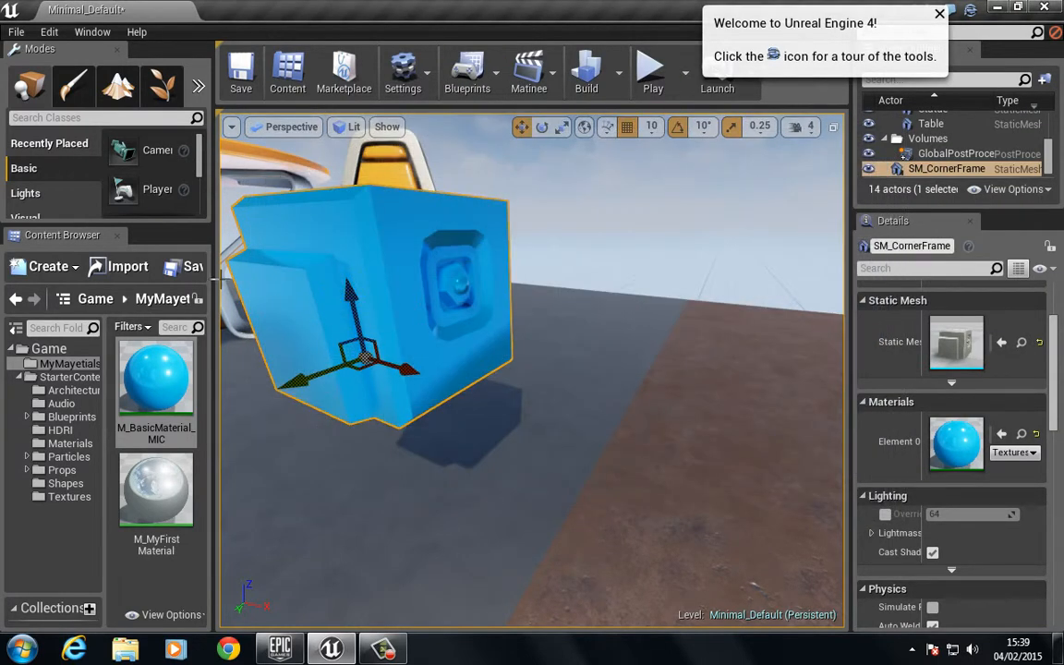
# Step: Inspect the material instance on SM_CornerFrame from several angles and briefly view the graph of the parent M_MyFirstMaterial
pyautogui.click(523, 434)
pyautogui.moveTo(517, 436); pyautogui.dragTo(487, 447, button='right')
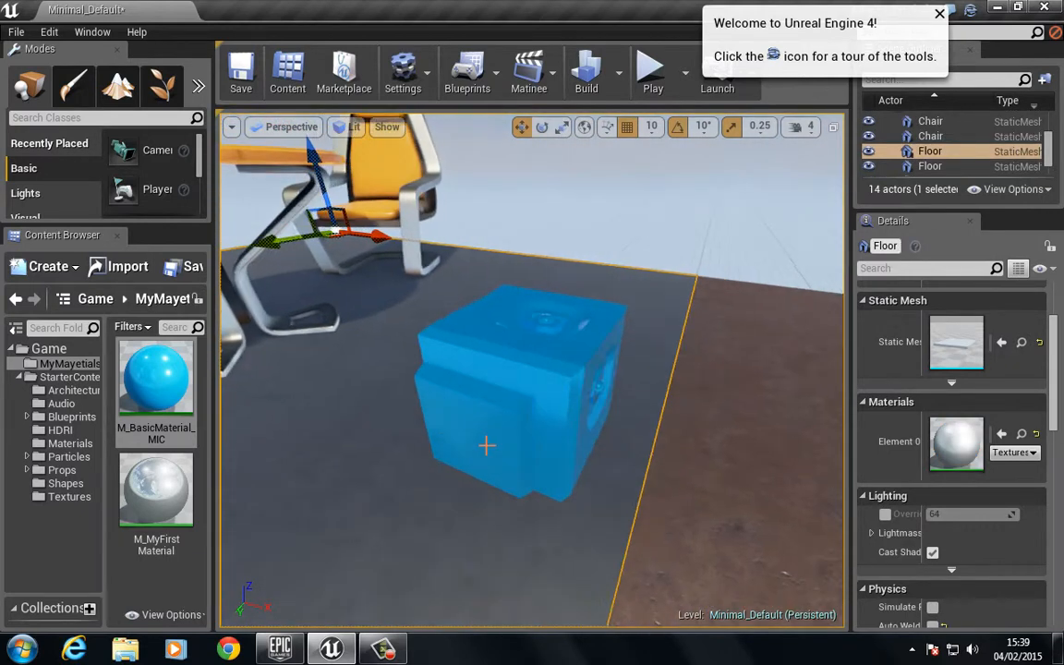
pyautogui.click(486, 382)
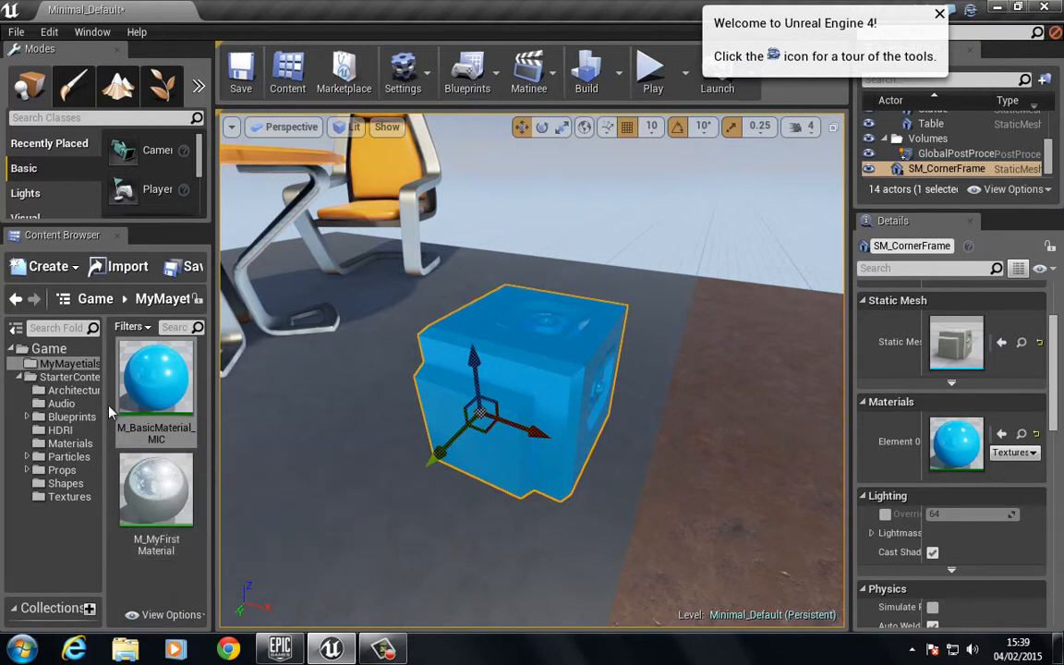
pyautogui.doubleClick(155, 496)
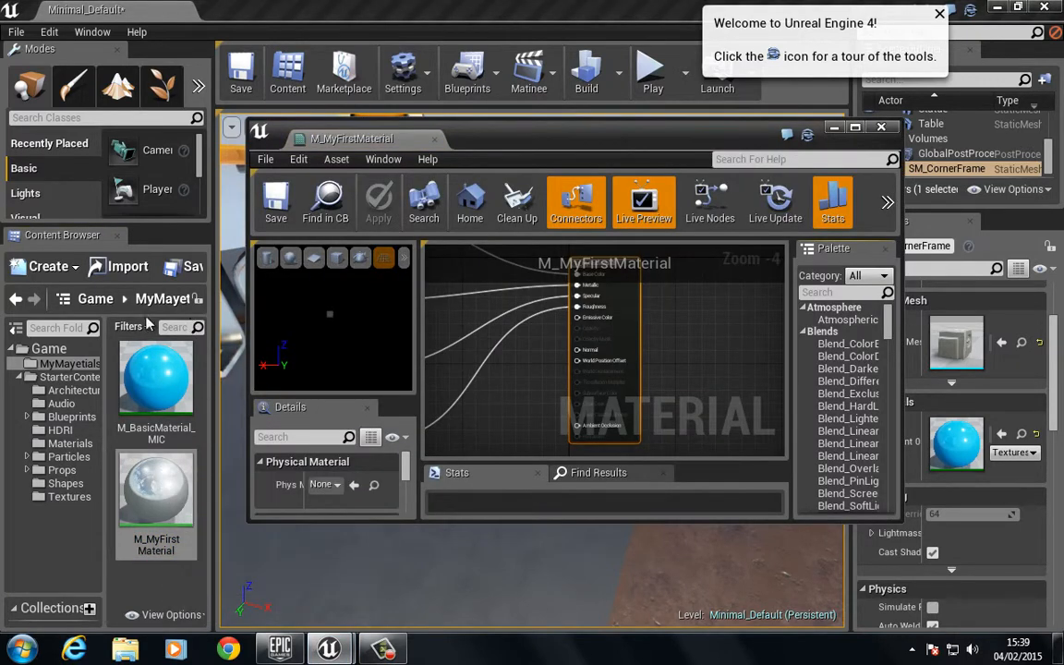
pyautogui.click(883, 128)
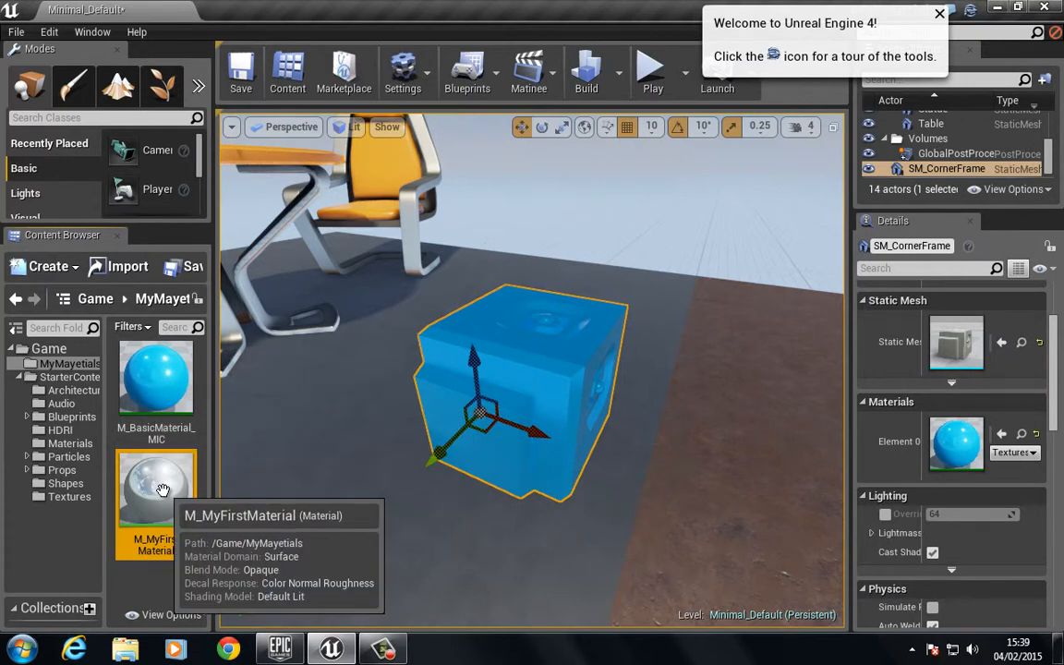
pyautogui.click(162, 386)
pyautogui.moveTo(528, 469); pyautogui.dragTo(513, 444, button='right')
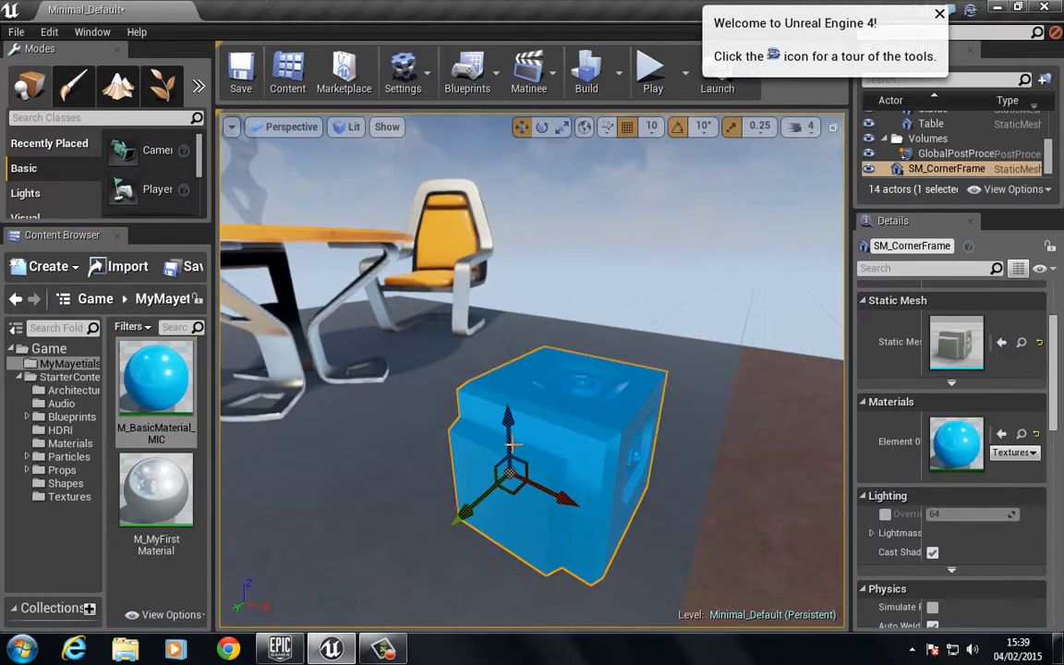
pyautogui.moveTo(513, 445)
pyautogui.mouseDown(button='middle')
pyautogui.moveTo(524, 452)
pyautogui.moveTo(507, 434)
pyautogui.moveTo(510, 474)
pyautogui.moveTo(509, 465)
pyautogui.mouseUp(button='middle')
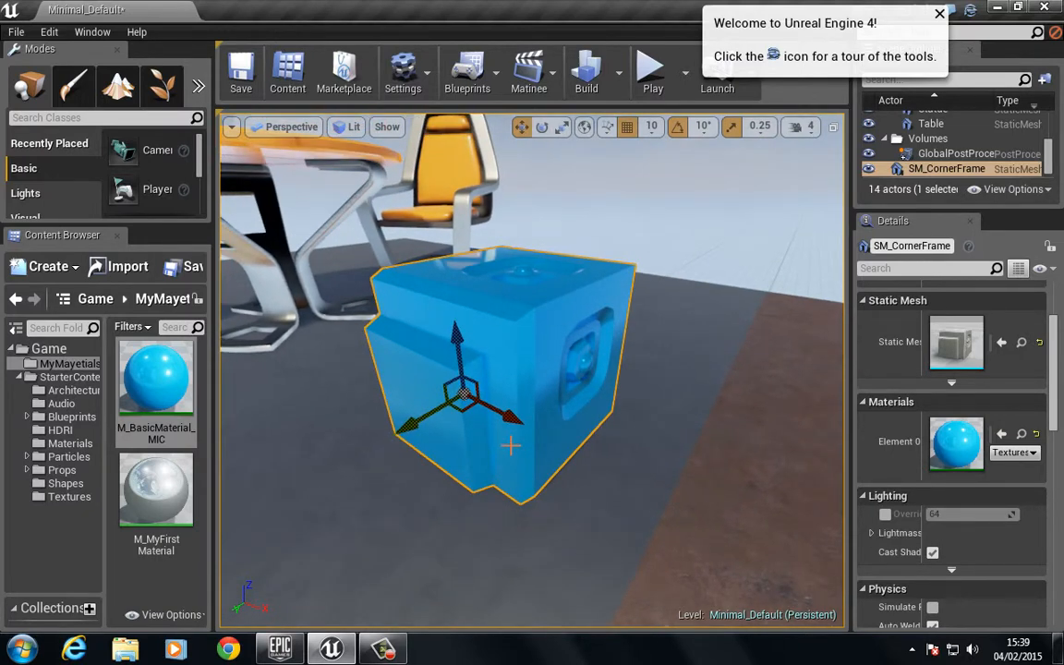